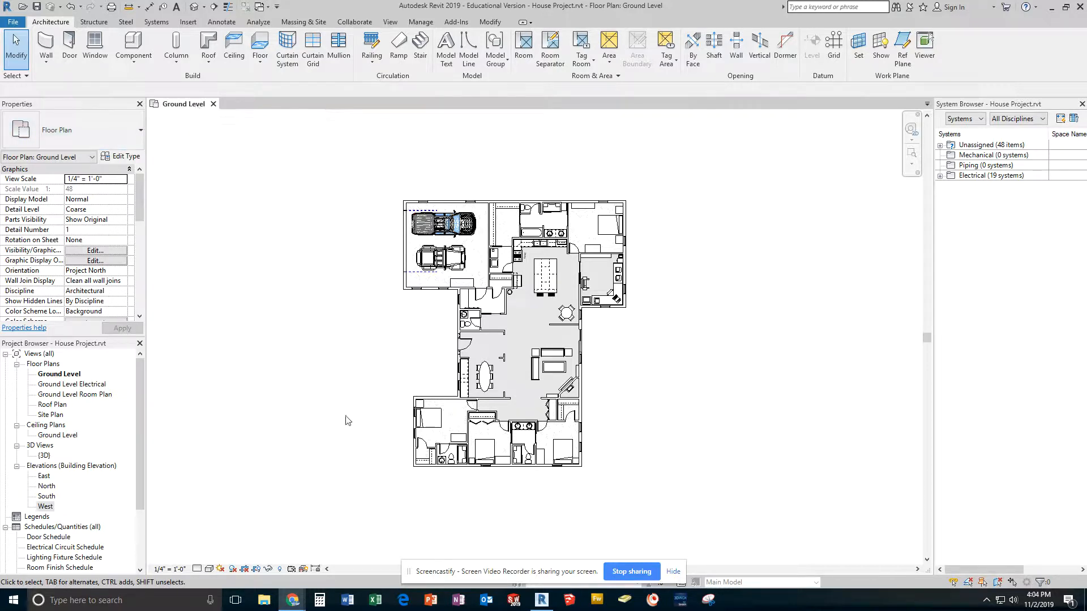
# Unhide the hidden Elevations category in the Ground Level floor plan and turn off the view's cropping
pyautogui.click(279, 569)
pyautogui.rightClick(248, 327)
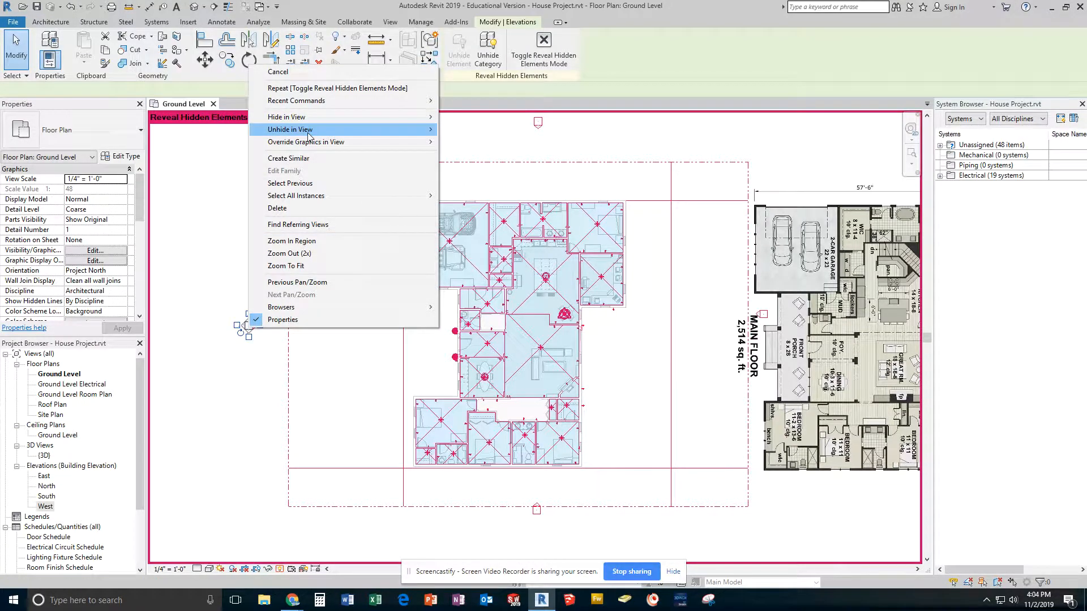
pyautogui.moveTo(408, 130)
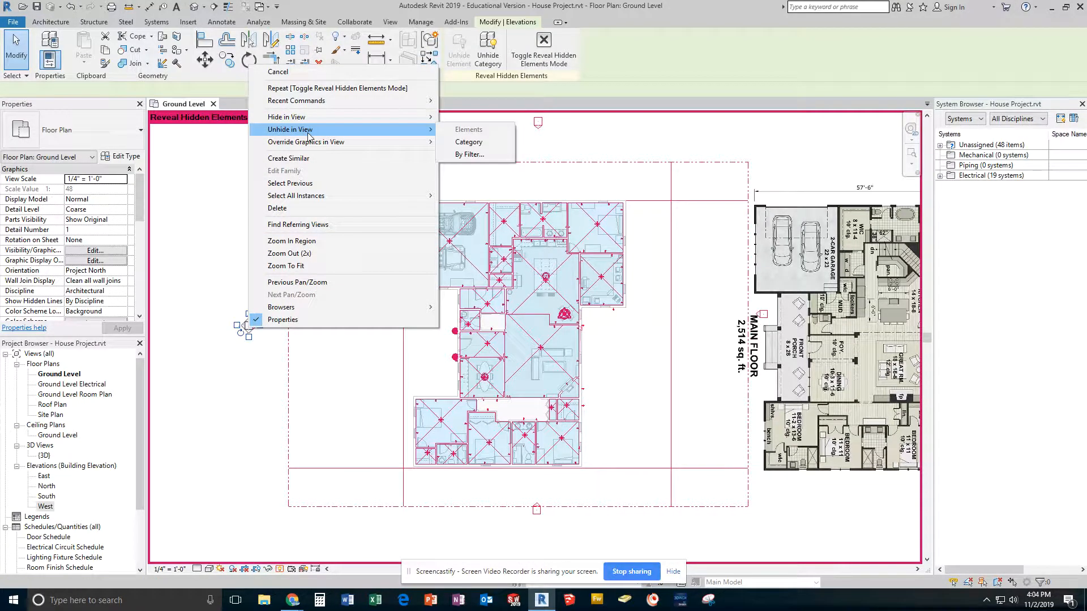
pyautogui.click(489, 142)
pyautogui.click(280, 569)
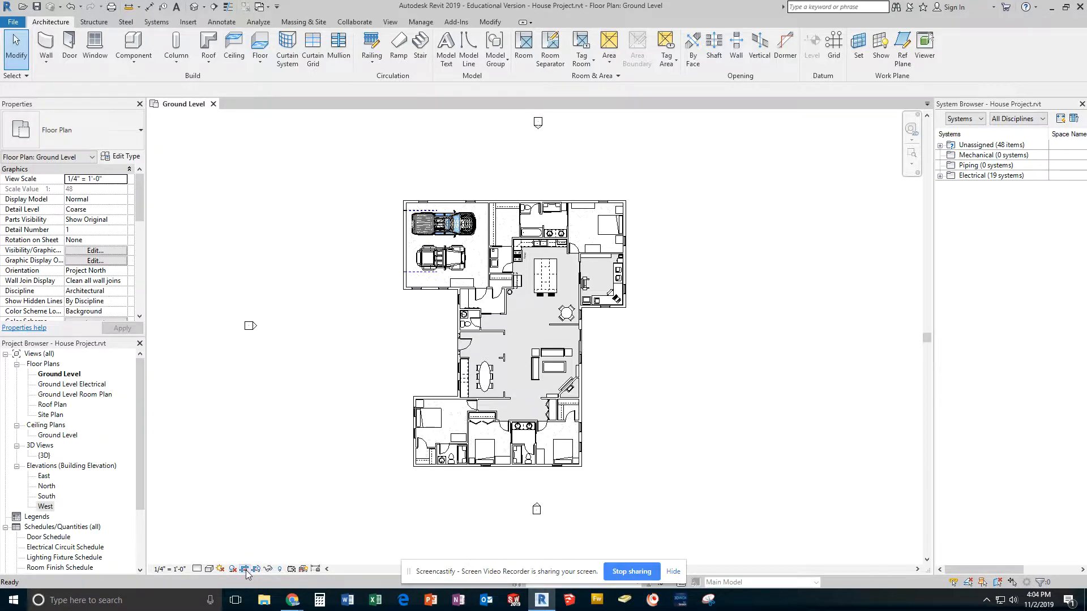
pyautogui.click(245, 570)
# Move the north elevation marker slightly west and the east elevation marker slightly closer to the house
pyautogui.click(538, 122)
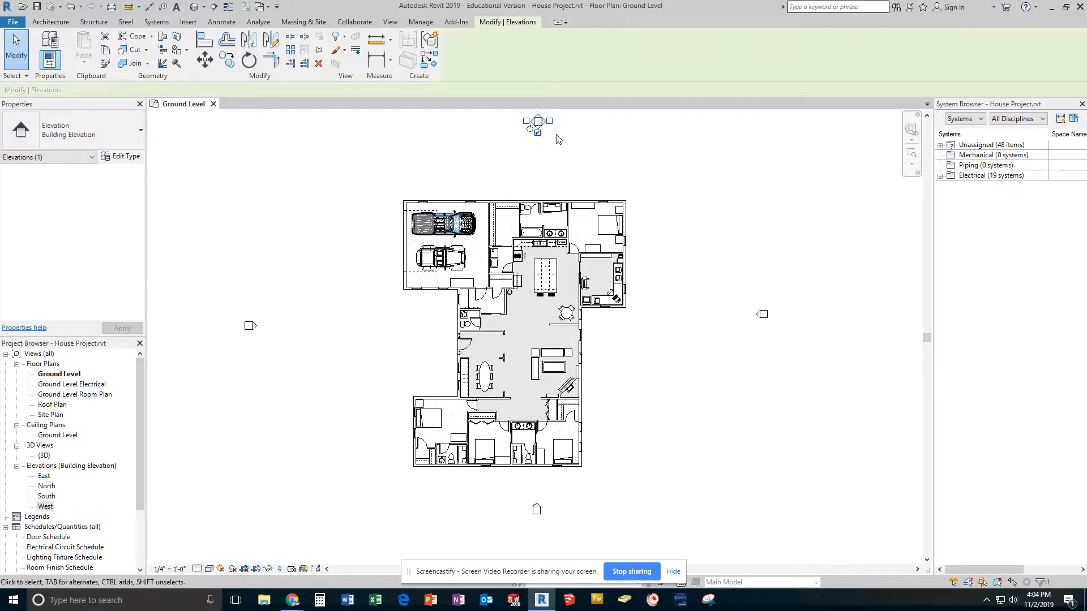
pyautogui.click(570, 151)
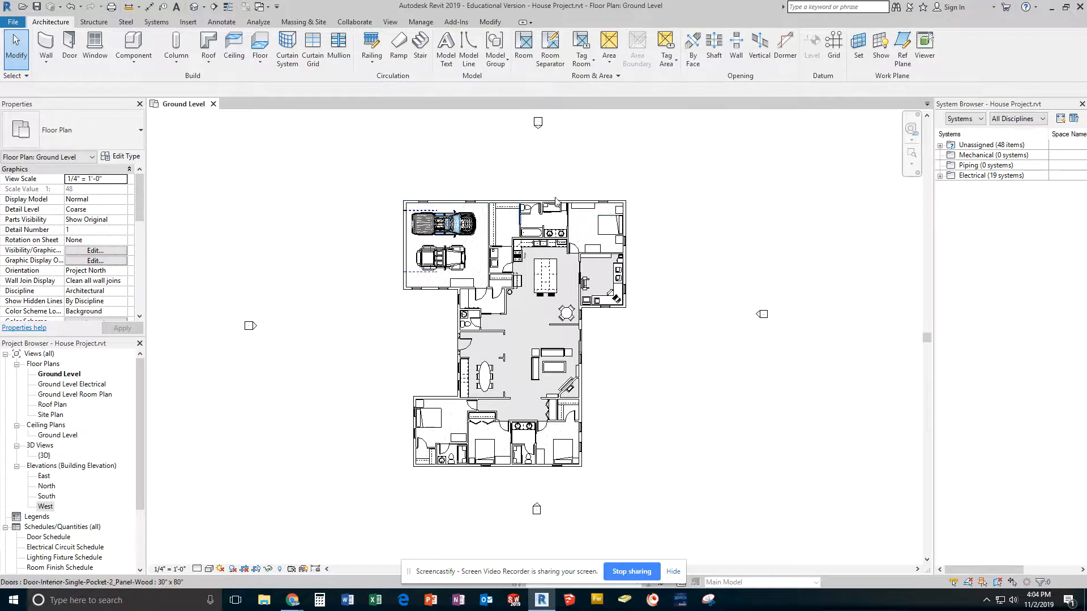
pyautogui.click(538, 124)
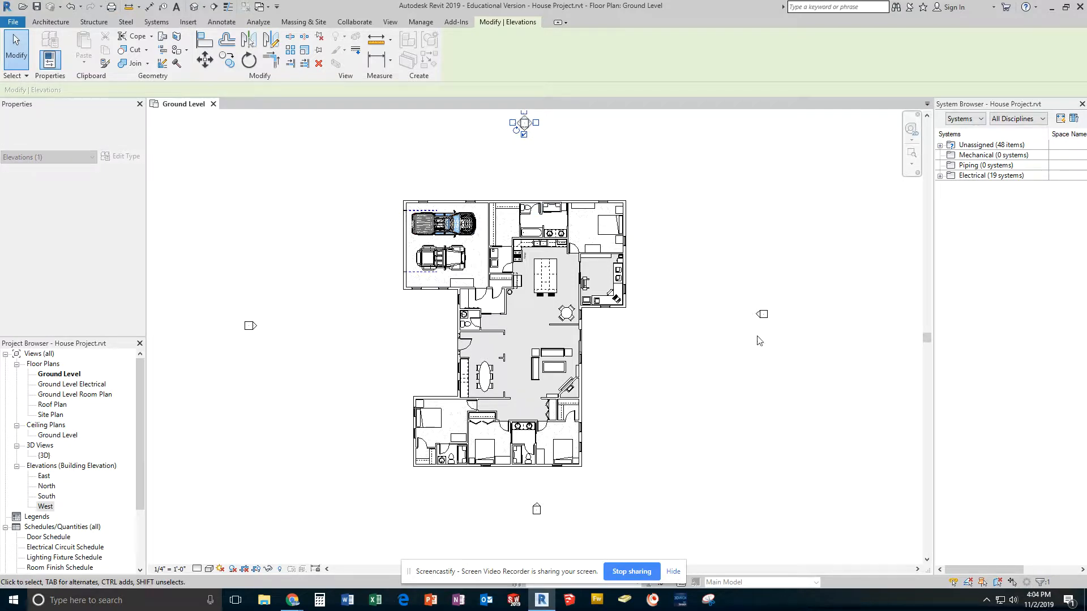
pyautogui.click(769, 376)
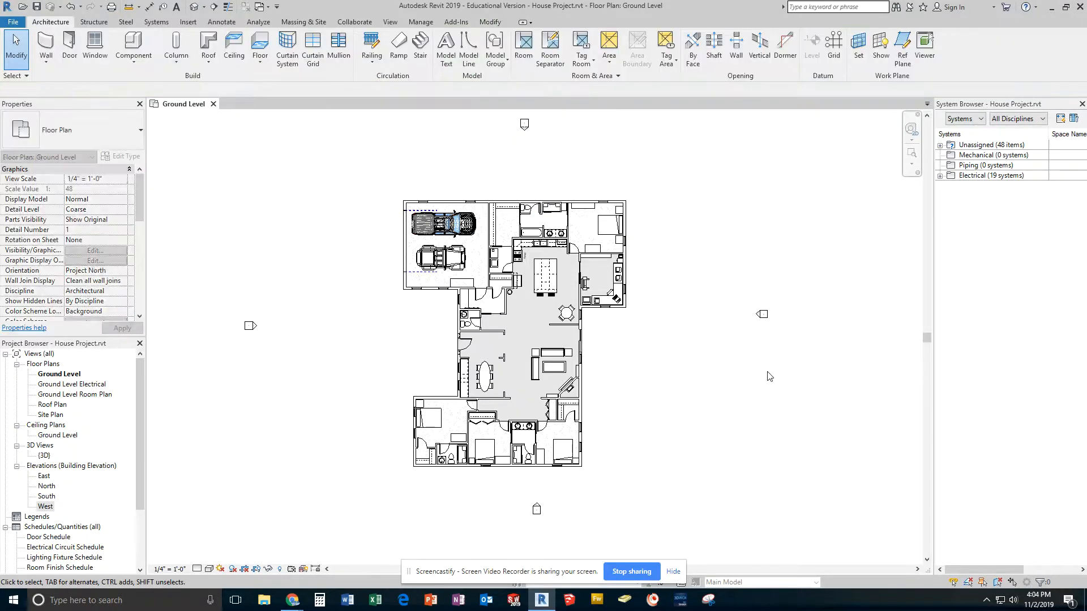
pyautogui.click(762, 316)
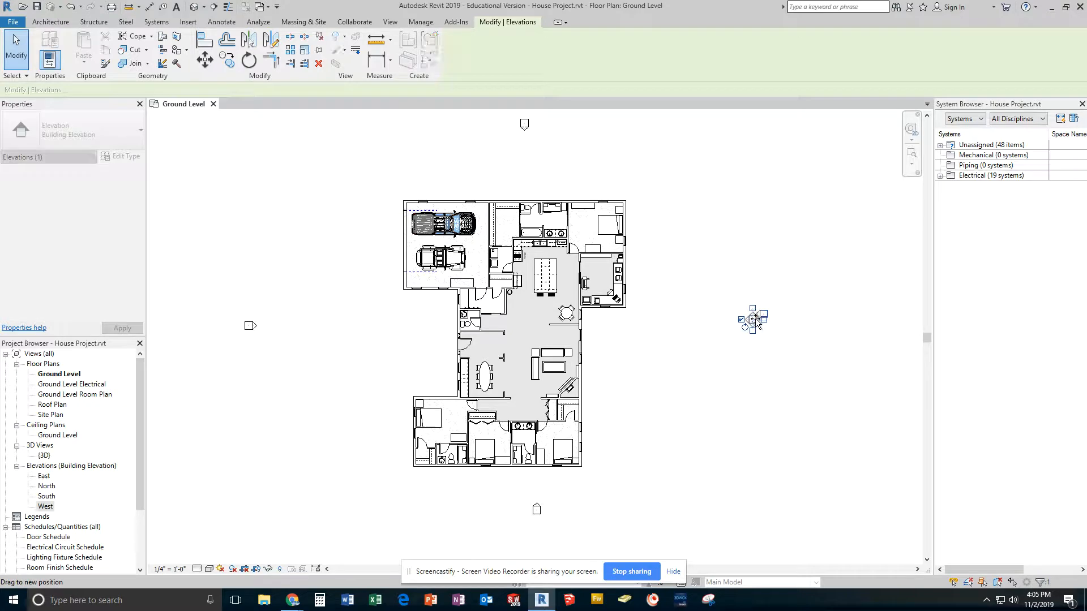
pyautogui.click(767, 385)
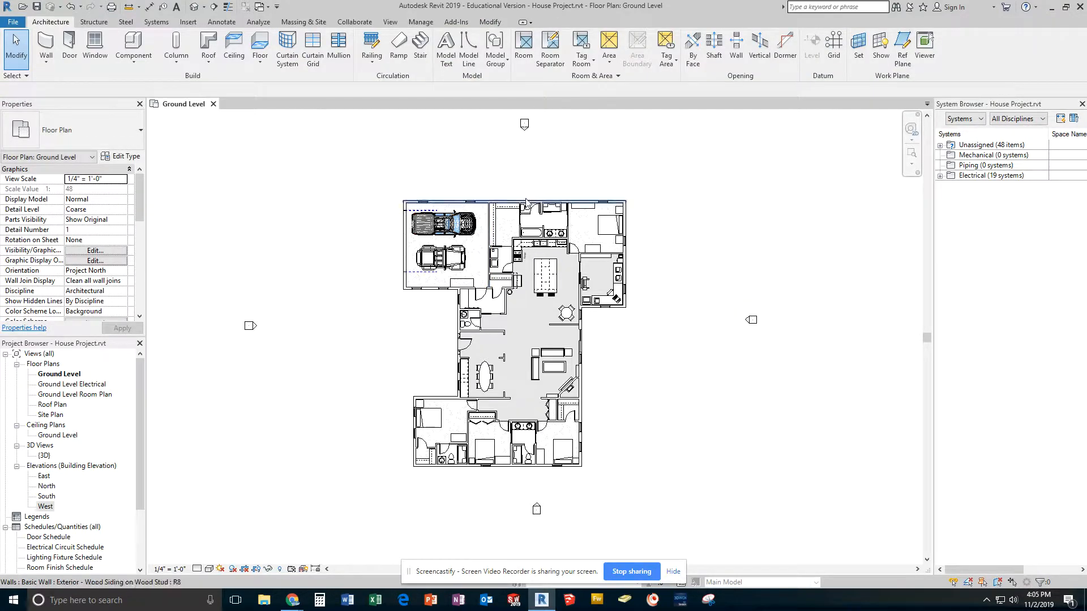
# Set the North elevation's view line just outside the north wall and shorten both ends to just beyond the house's width
pyautogui.click(526, 134)
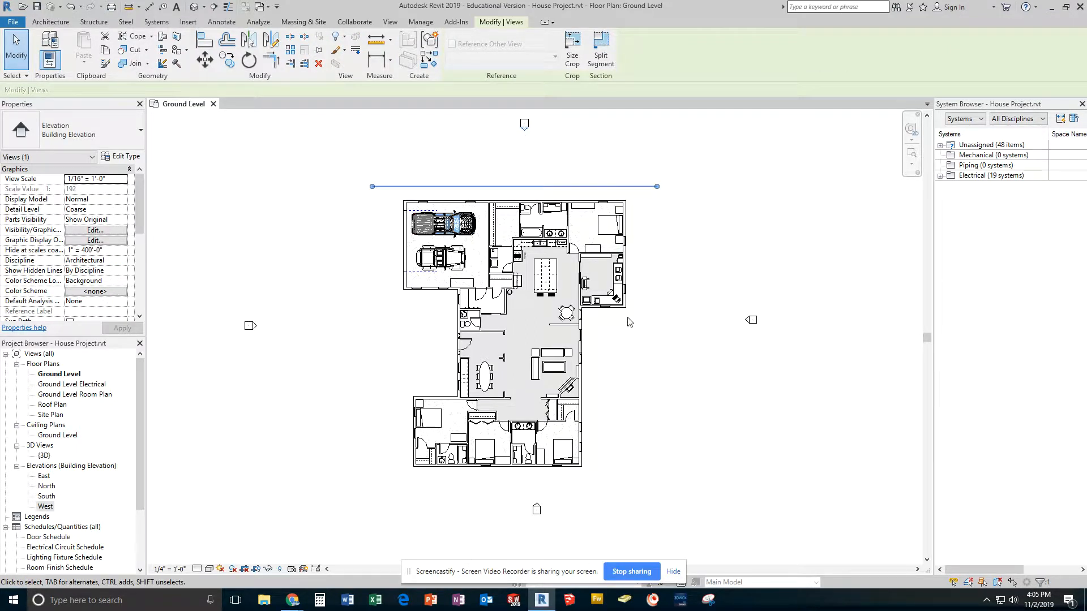
pyautogui.moveTo(639, 187); pyautogui.dragTo(639, 266)
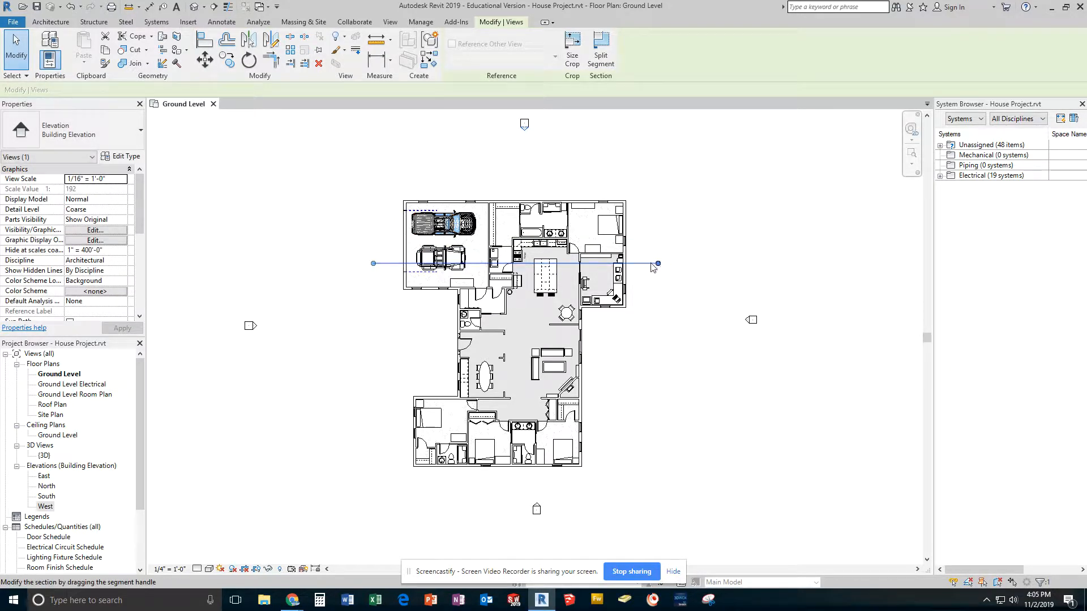
pyautogui.moveTo(645, 265); pyautogui.dragTo(635, 193)
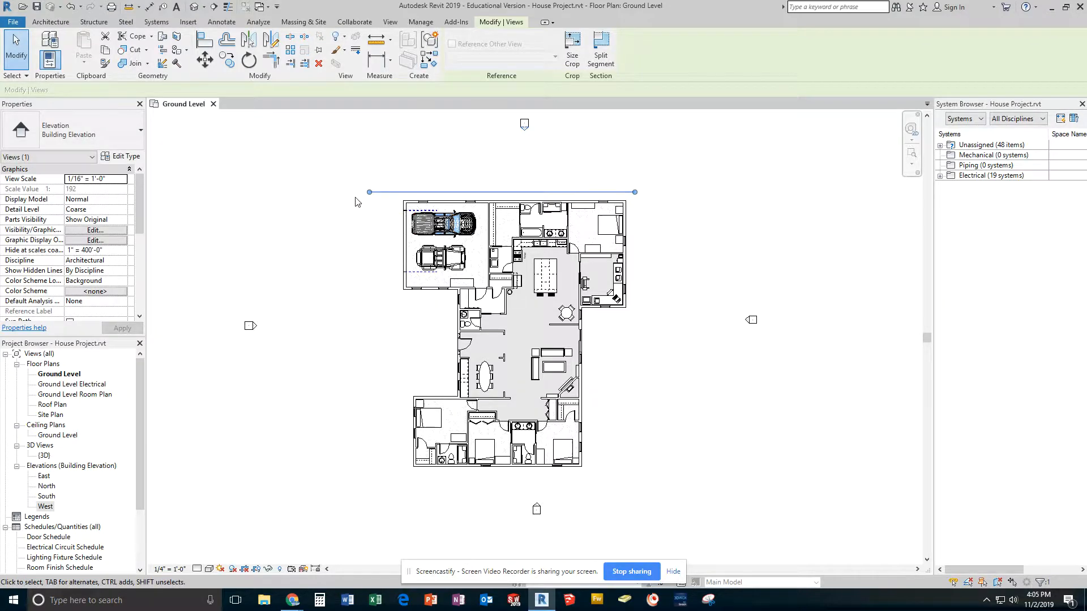
pyautogui.moveTo(369, 192); pyautogui.dragTo(396, 192)
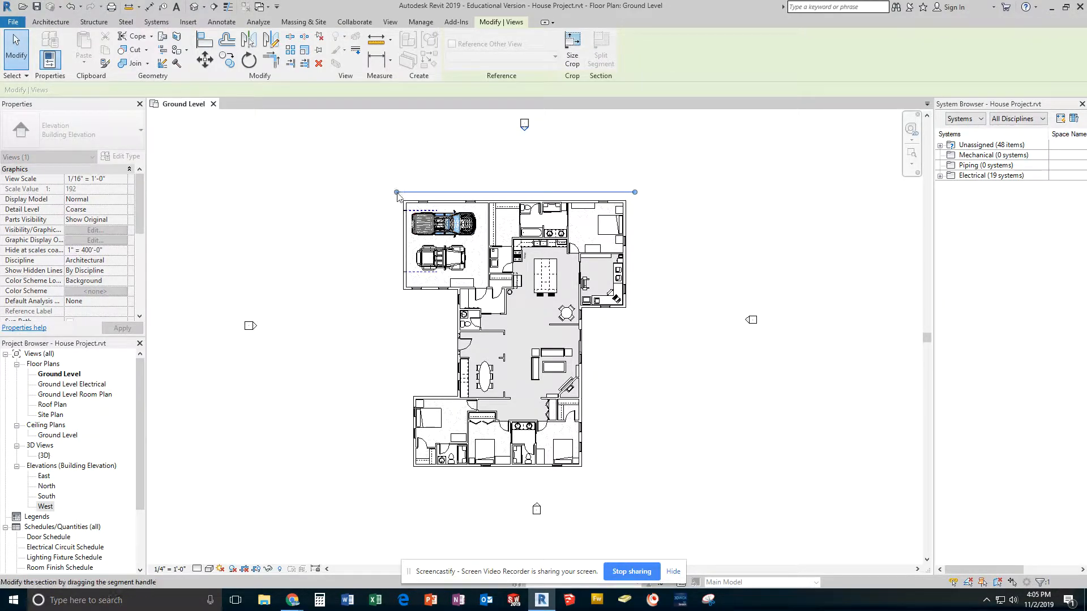
pyautogui.click(405, 499)
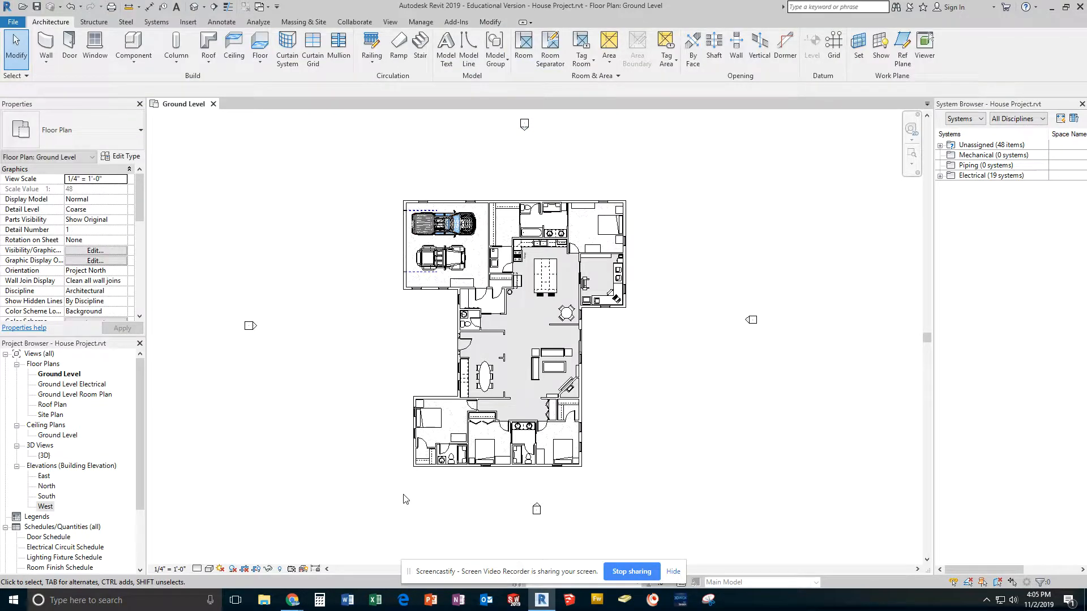
# Shorten the South elevation's view line at both ends so it extends only slightly past the house's width
pyautogui.click(537, 508)
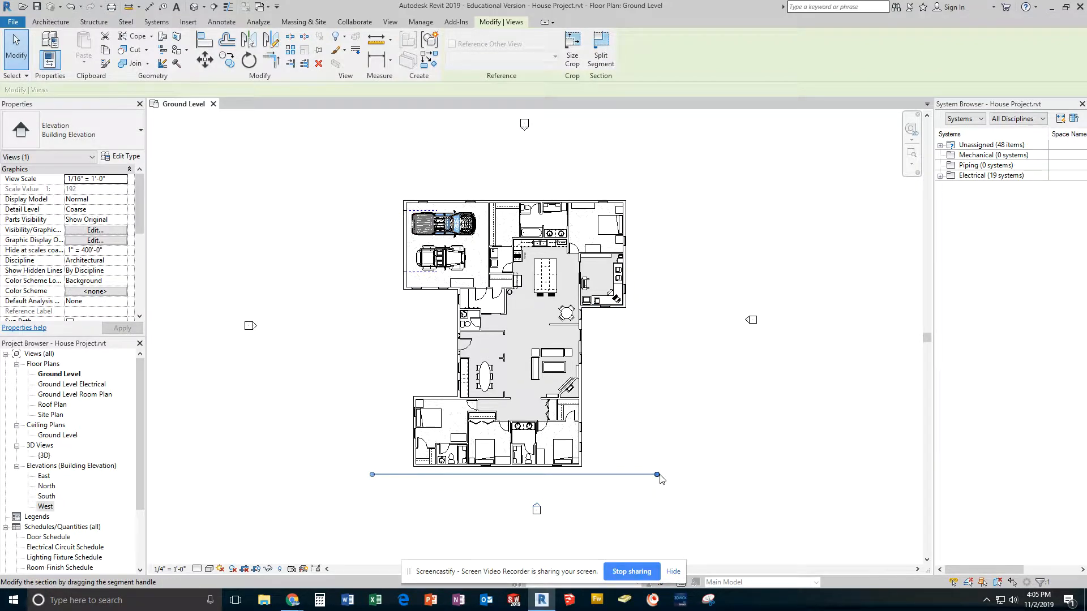
pyautogui.moveTo(659, 475)
pyautogui.mouseDown()
pyautogui.moveTo(587, 471)
pyautogui.moveTo(650, 469)
pyautogui.moveTo(642, 475)
pyautogui.mouseUp()
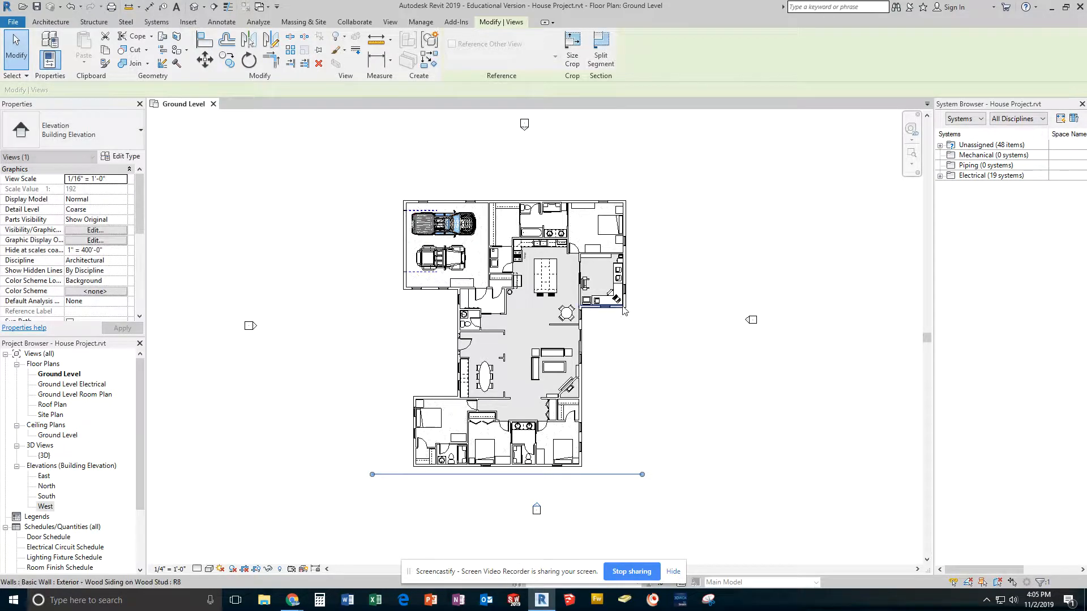
pyautogui.moveTo(372, 474); pyautogui.dragTo(393, 474)
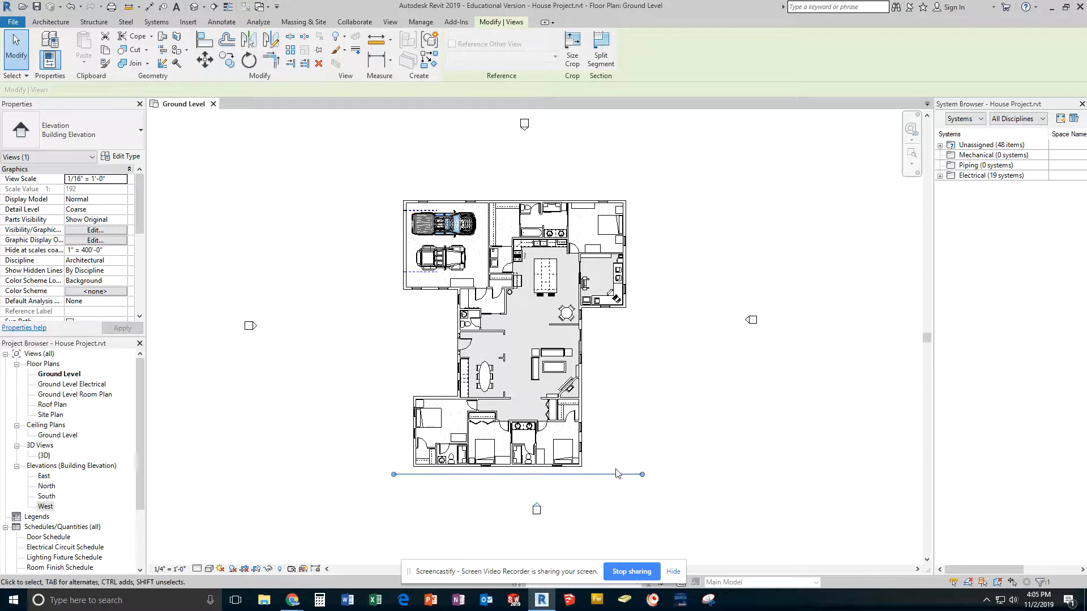
pyautogui.click(412, 521)
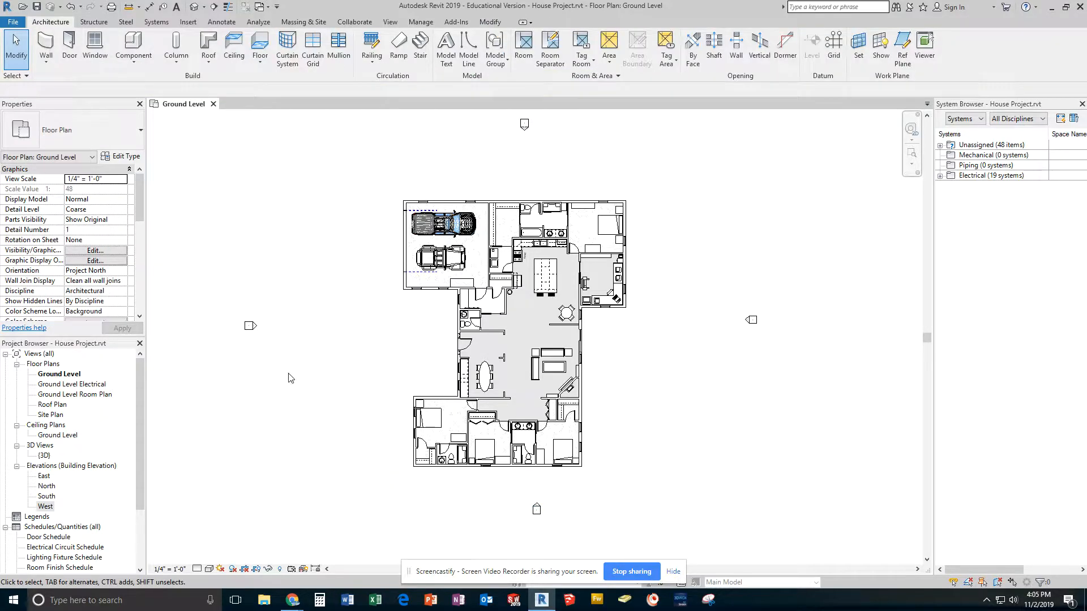
# Shorten the West elevation's view line at both ends to just beyond the house's north and south walls
pyautogui.click(251, 328)
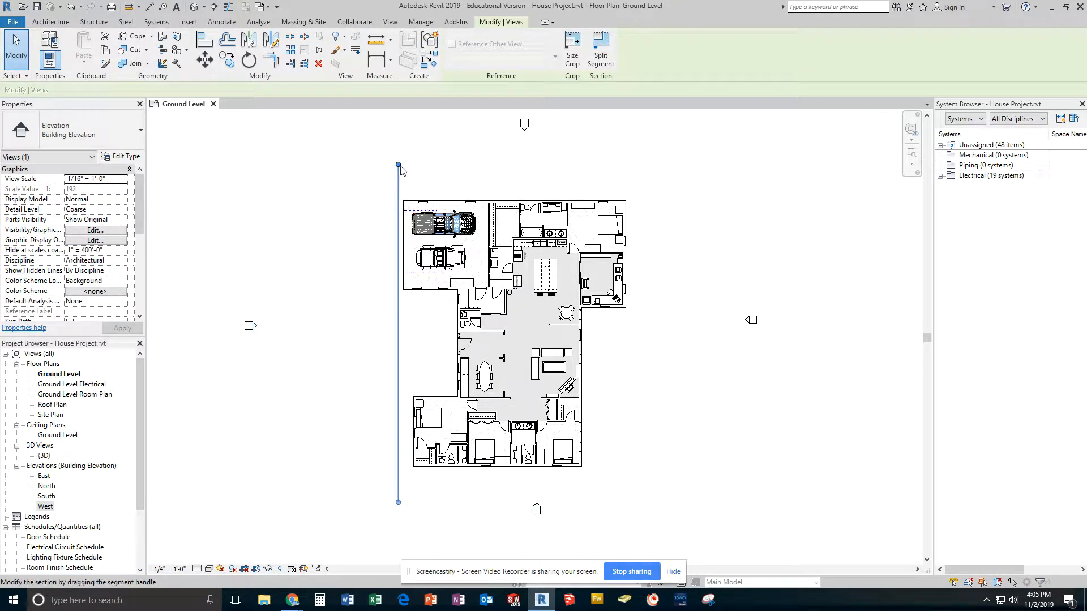
pyautogui.moveTo(398, 165); pyautogui.dragTo(398, 194)
pyautogui.moveTo(399, 503); pyautogui.dragTo(406, 474)
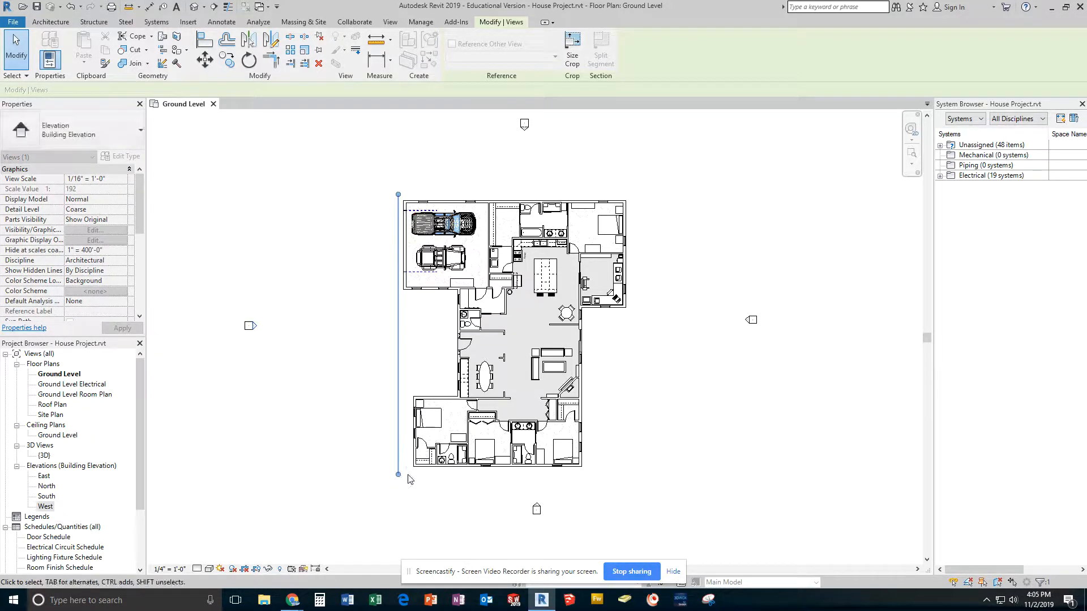
pyautogui.click(818, 434)
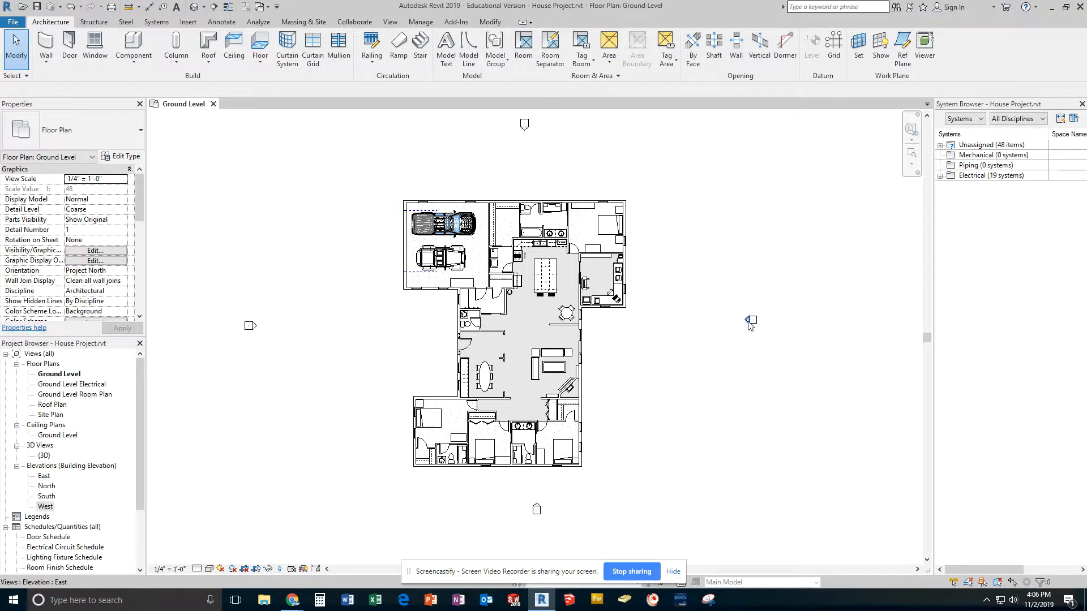
# Move the East elevation's view line closer to the east side of the house
pyautogui.click(750, 322)
pyautogui.moveTo(703, 141); pyautogui.dragTo(704, 145)
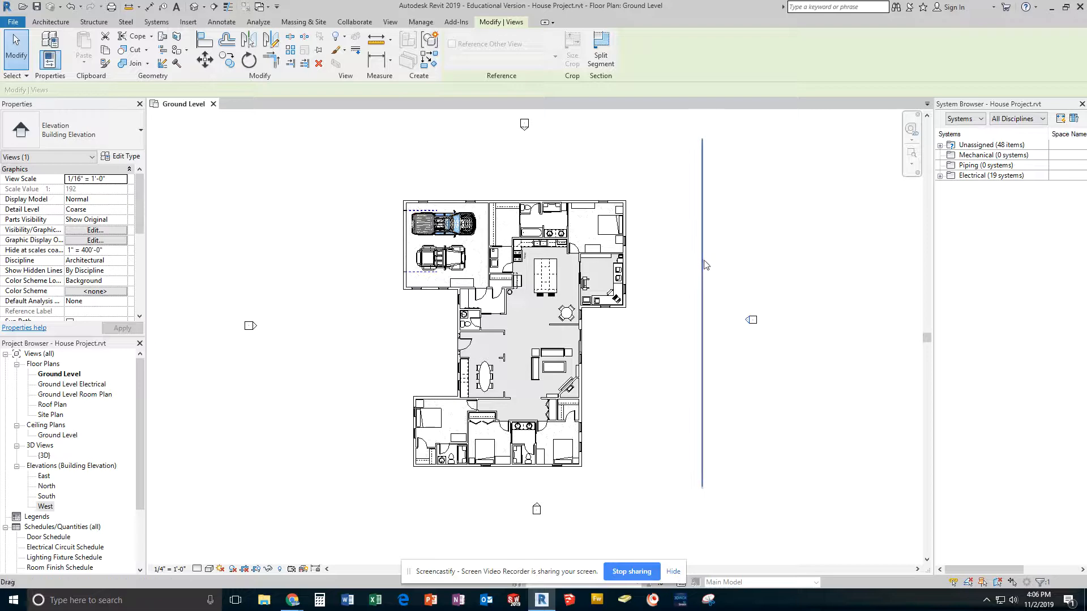
pyautogui.moveTo(702, 264); pyautogui.dragTo(677, 275)
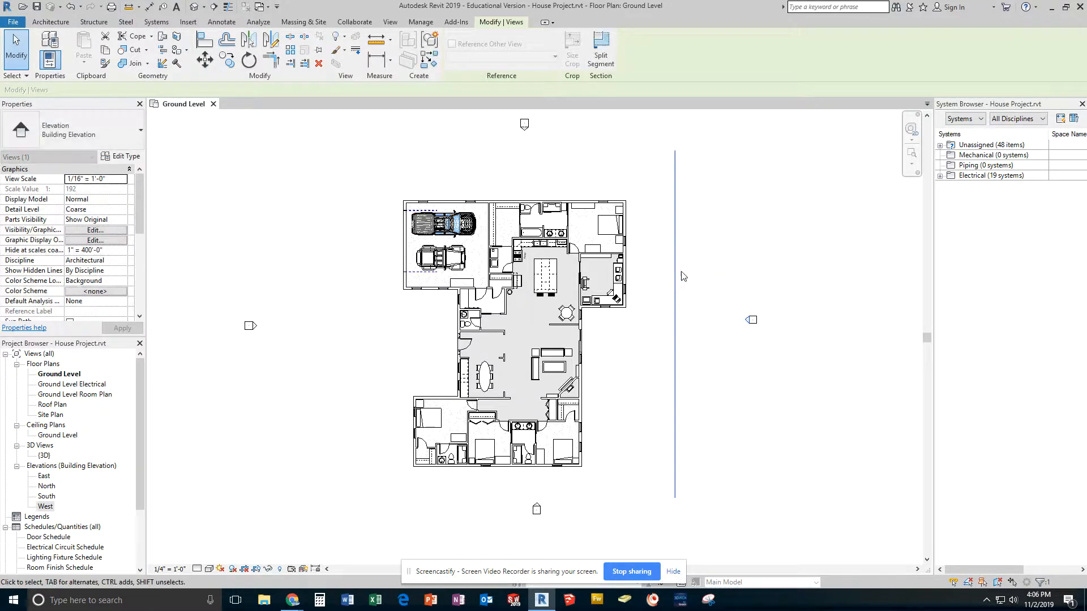
pyautogui.click(684, 277)
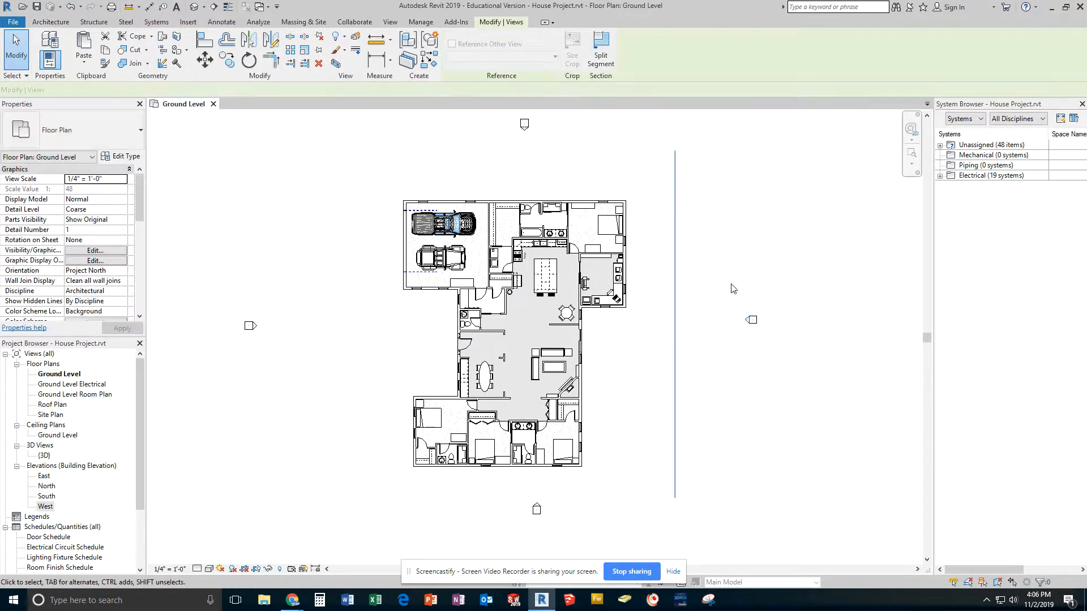
# Try to shorten the East elevation's view line from its north end
pyautogui.click(676, 208)
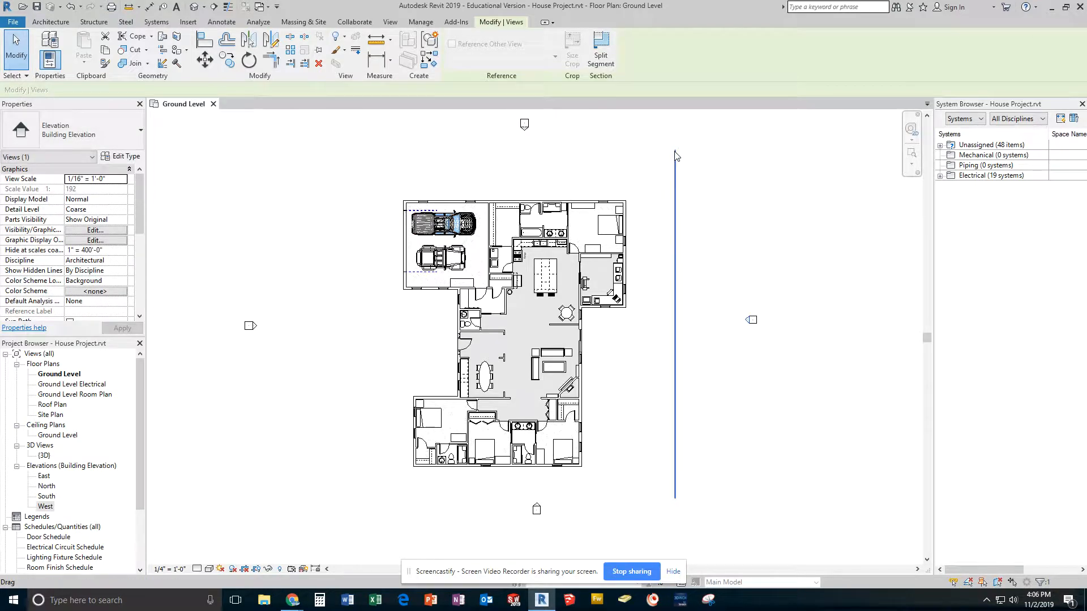
pyautogui.click(676, 160)
pyautogui.click(675, 186)
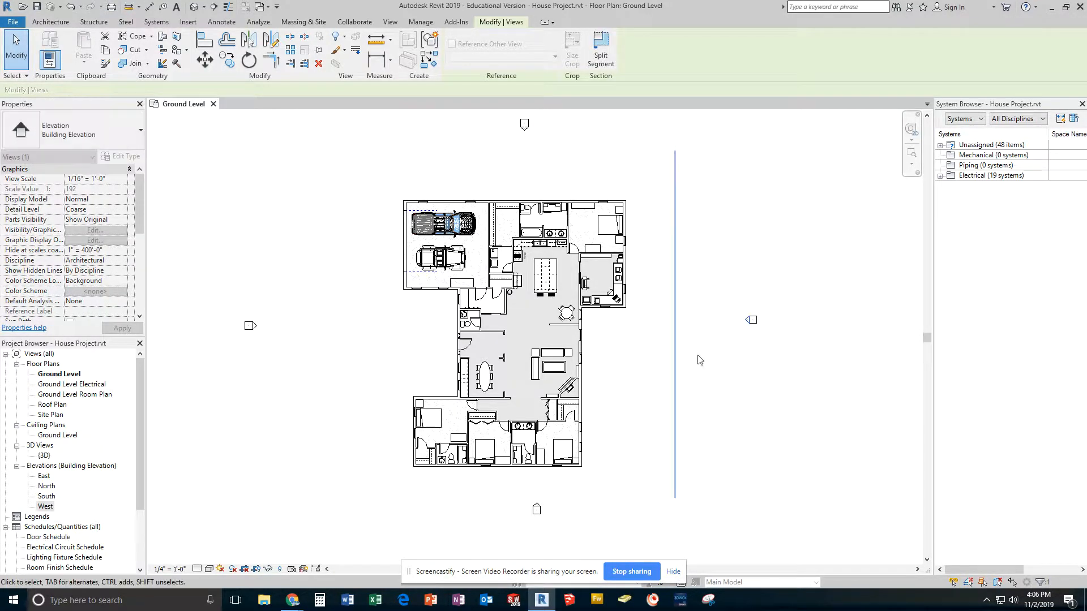
pyautogui.click(784, 444)
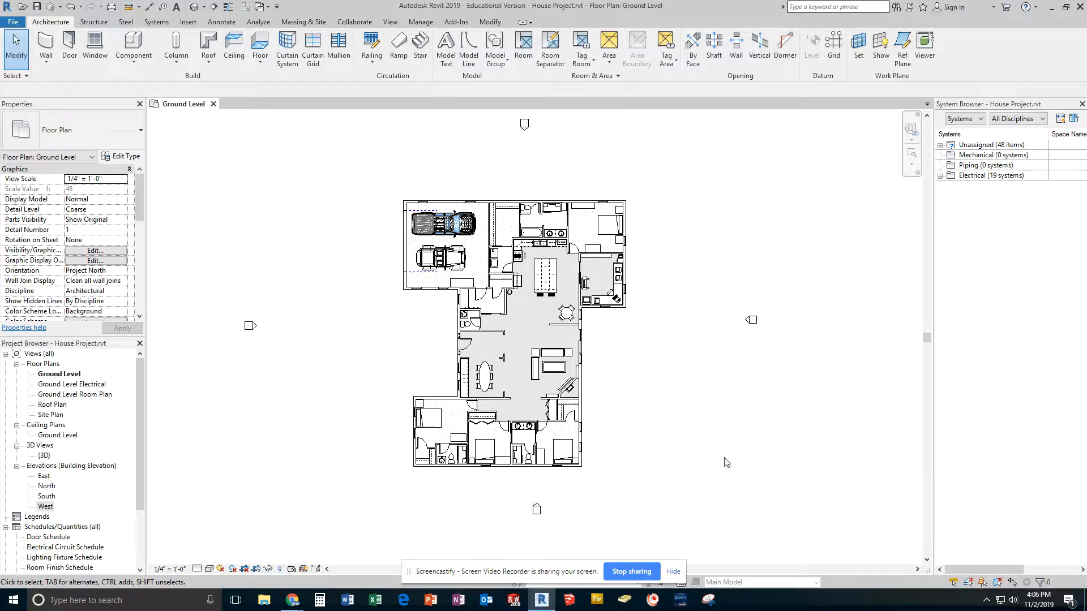
# Open the East elevation view and clear the current selection
pyautogui.click(750, 320)
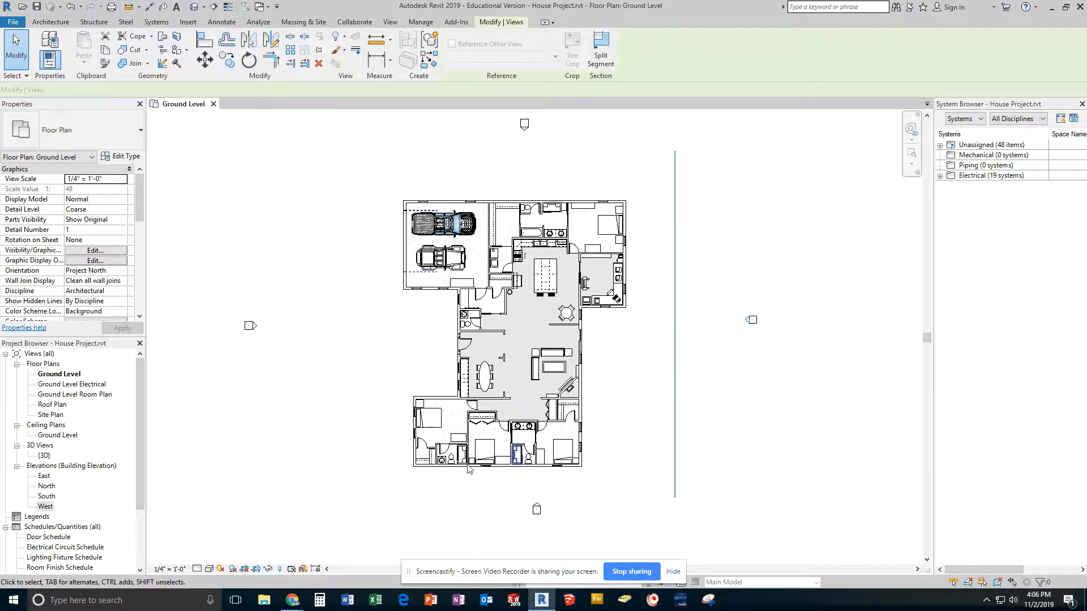
pyautogui.doubleClick(44, 477)
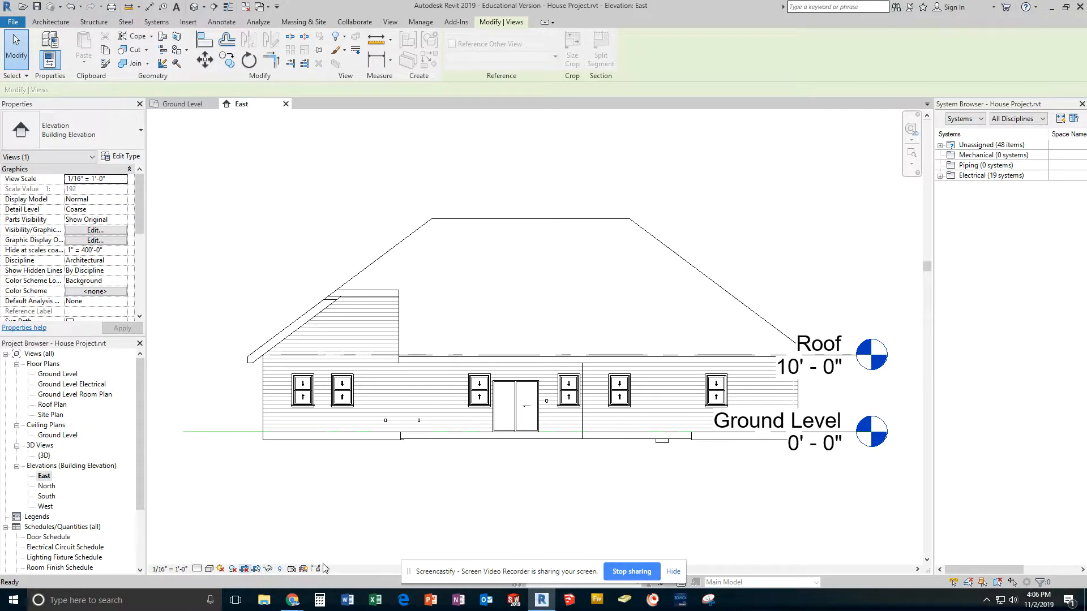
pyautogui.press('Escape')
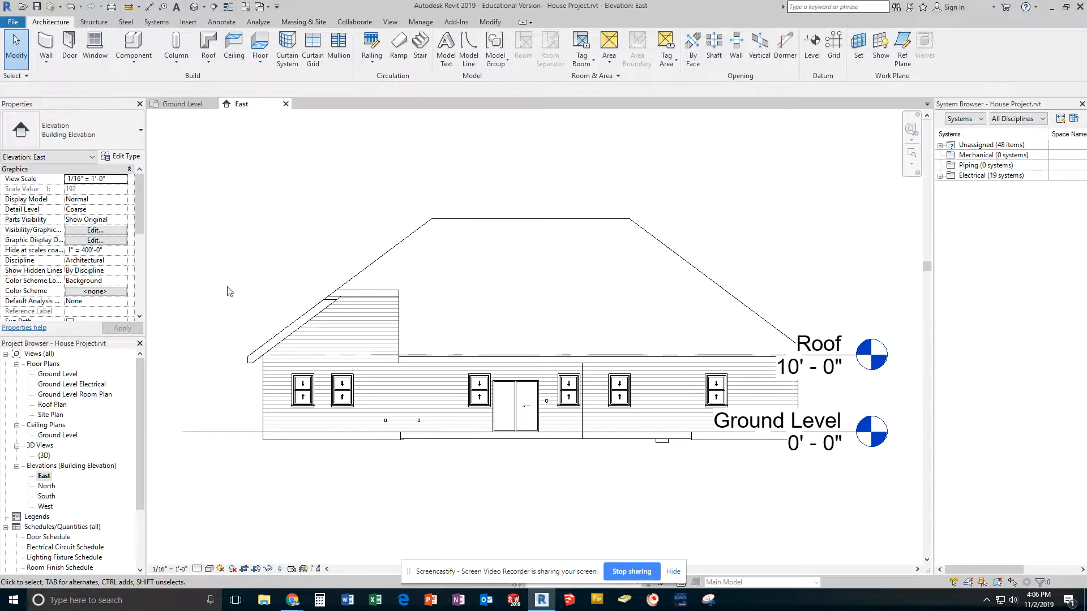
# Return to the Ground Level plan and shorten the East elevation's view line at both ends to just beyond the house
pyautogui.click(182, 104)
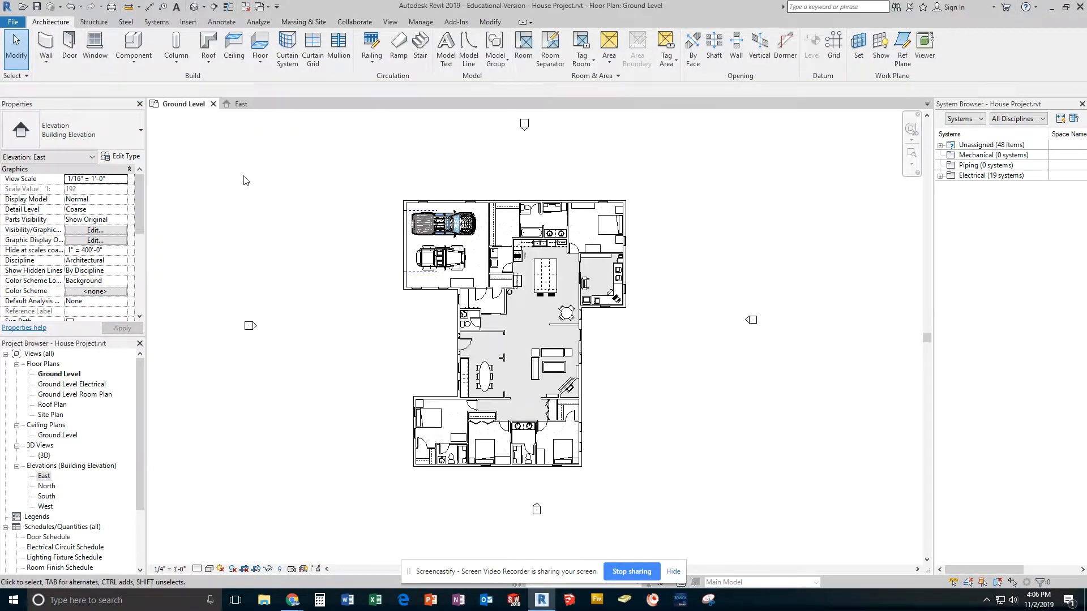
pyautogui.click(748, 321)
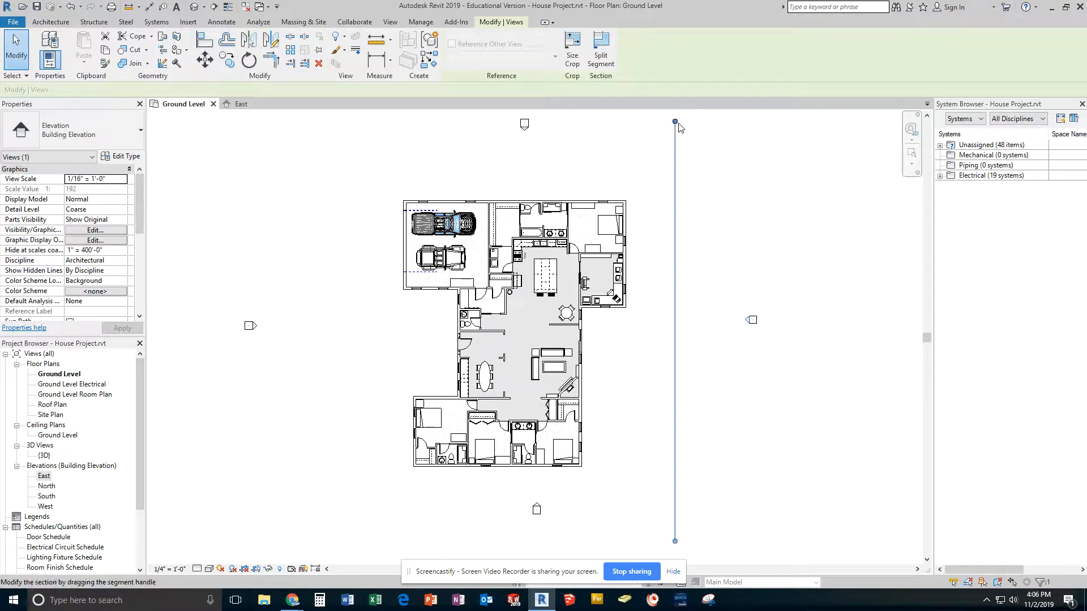
pyautogui.moveTo(675, 122); pyautogui.dragTo(675, 184)
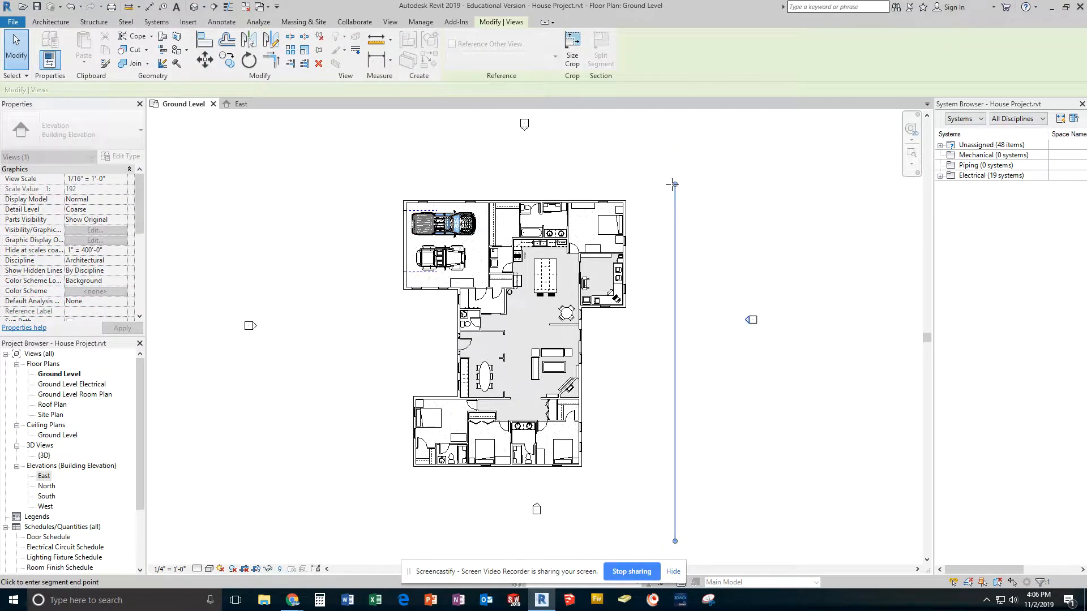
pyautogui.moveTo(676, 544); pyautogui.dragTo(668, 477)
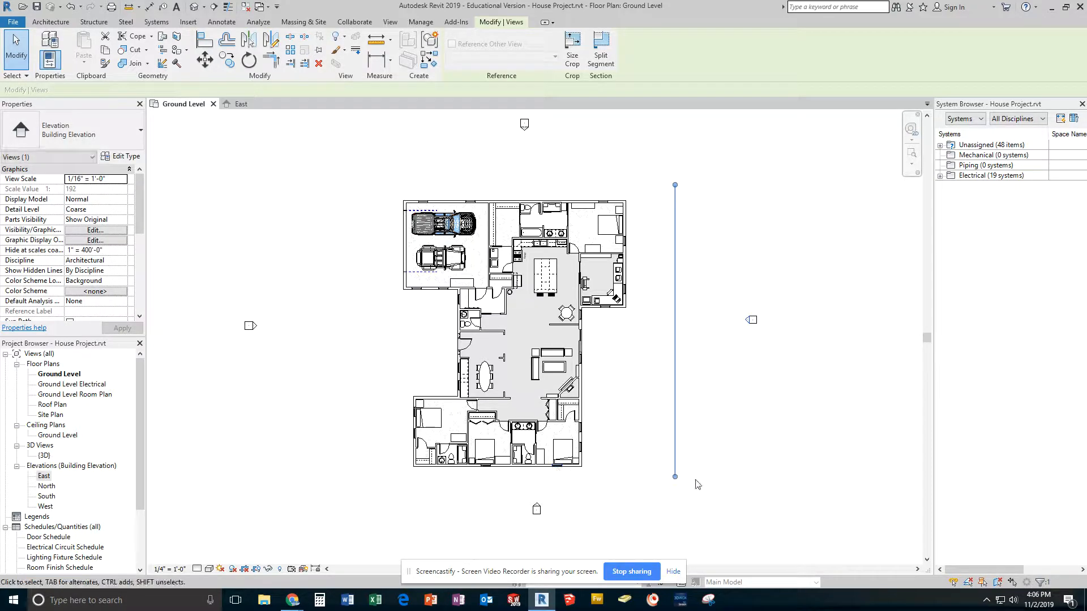
pyautogui.click(801, 449)
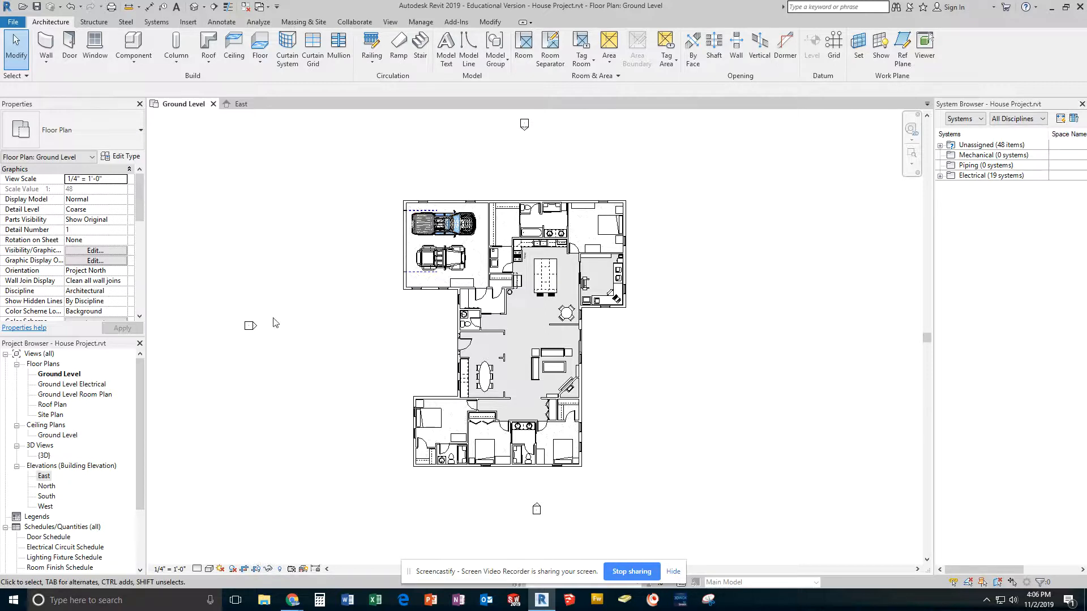
# Hide the whole category of elevation markers in the Ground Level plan
pyautogui.rightClick(252, 333)
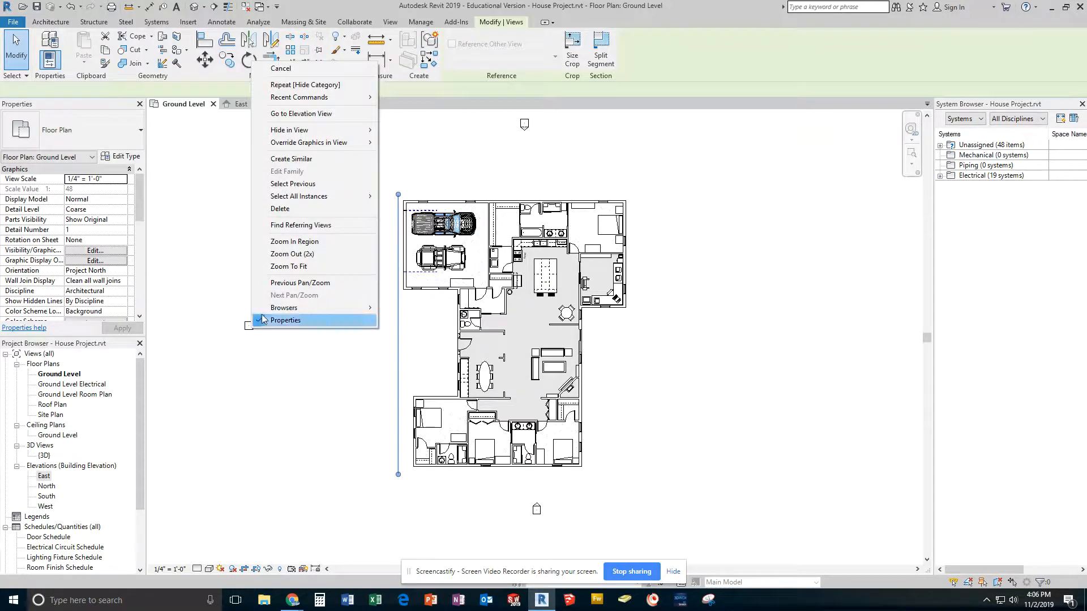
pyautogui.moveTo(318, 131)
pyautogui.click(399, 142)
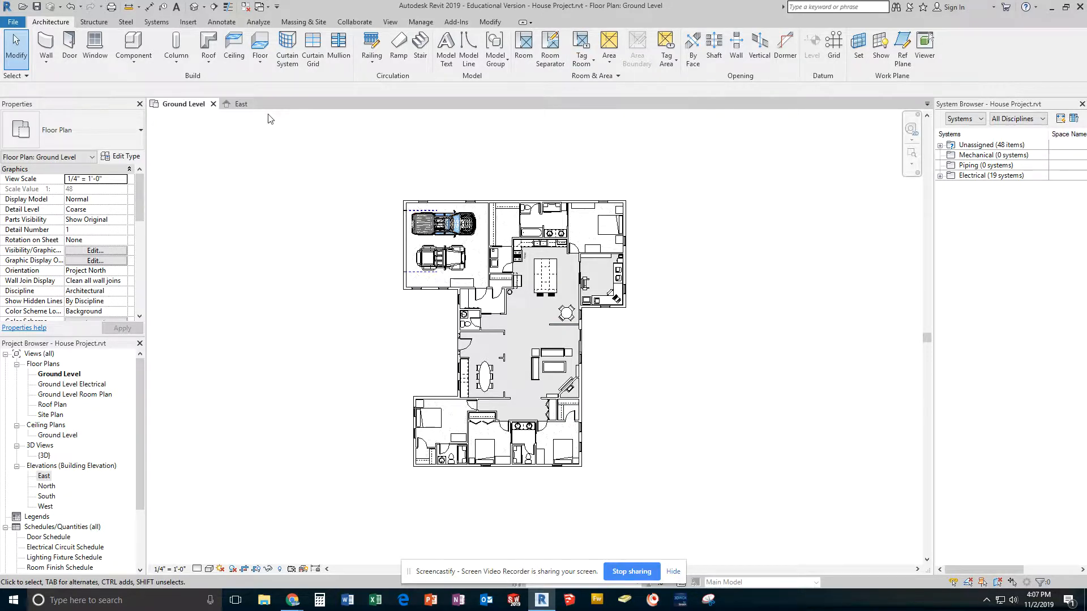
# In the East elevation view, hide the level lines and the model line along the ground by category
pyautogui.click(252, 106)
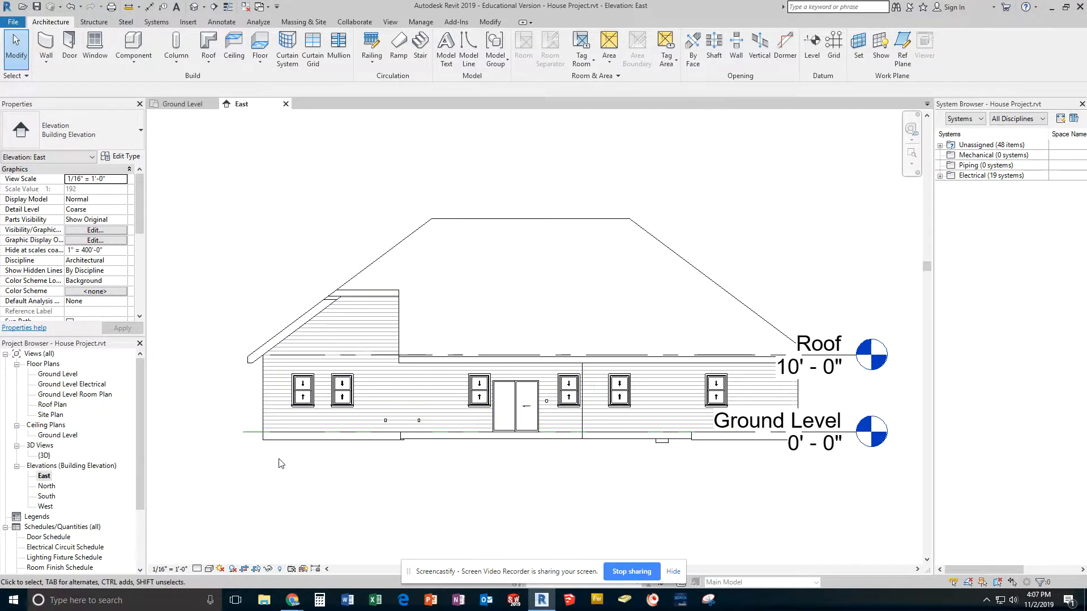
pyautogui.rightClick(253, 435)
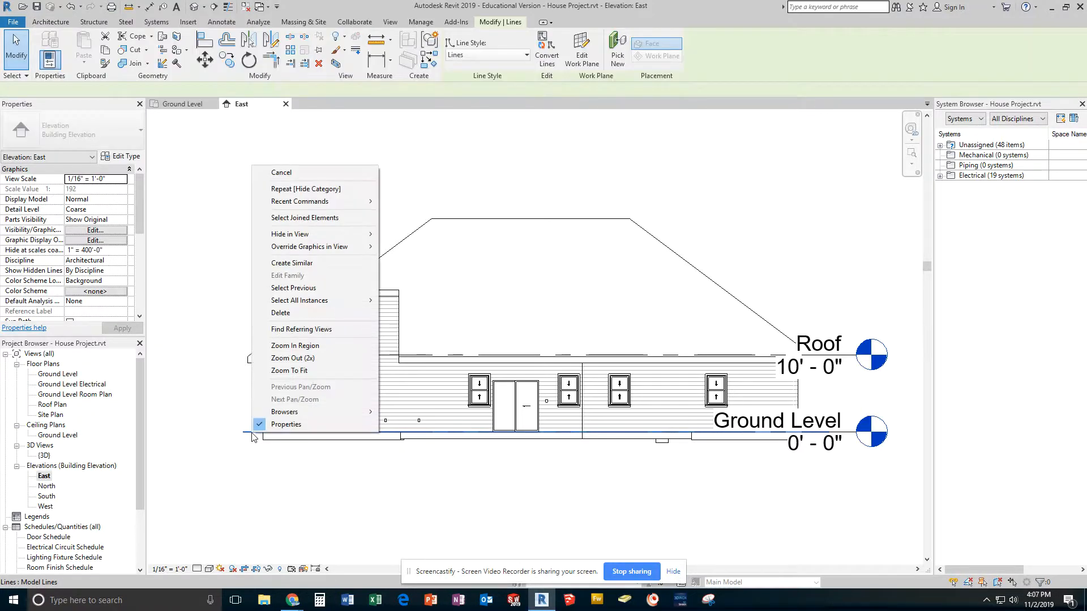
pyautogui.moveTo(329, 236)
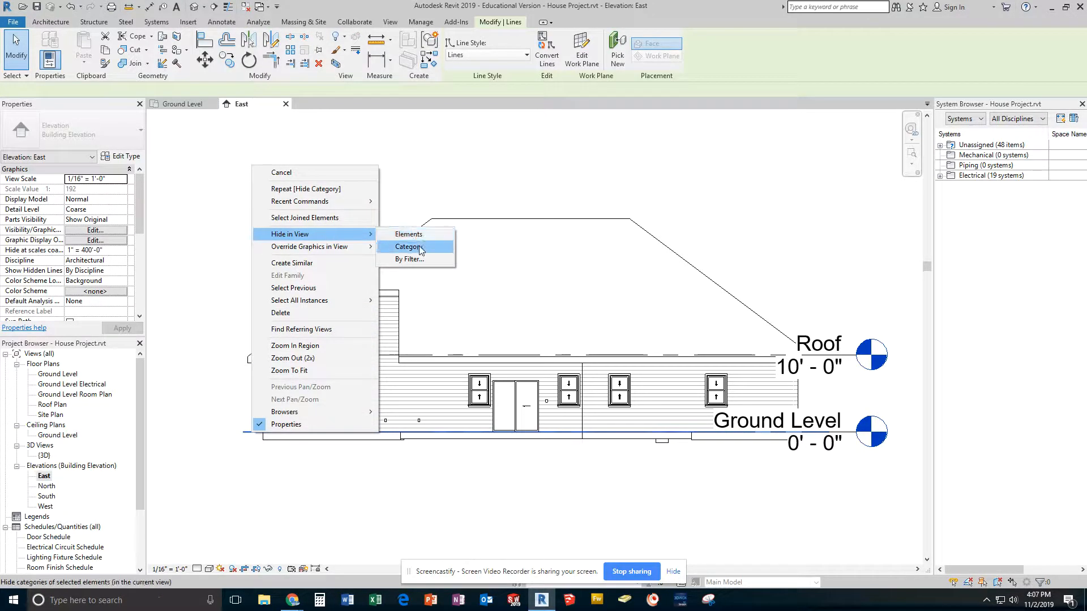
pyautogui.click(400, 246)
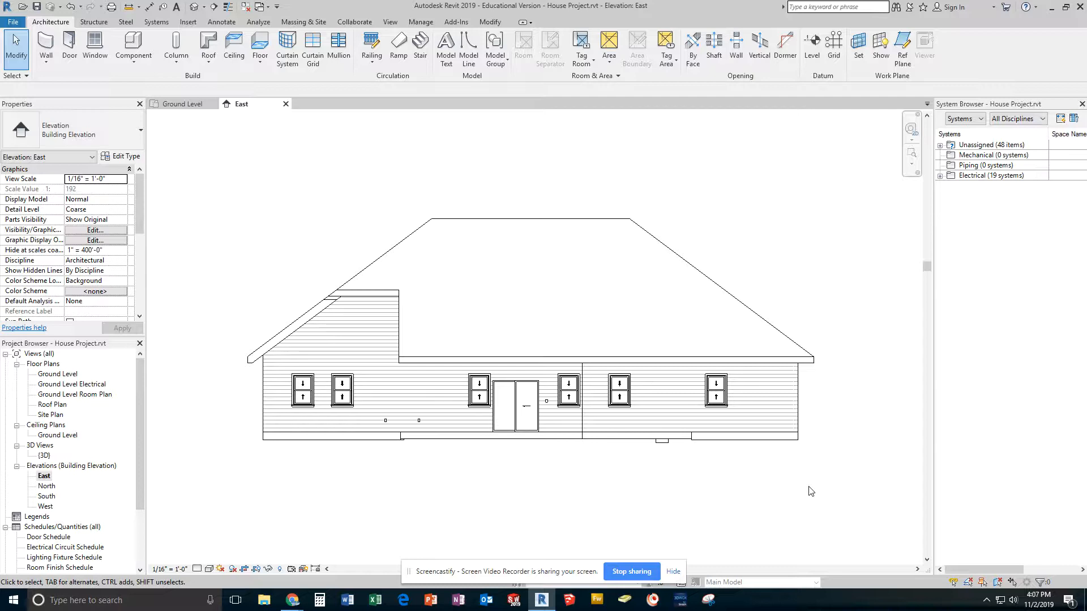
# Set the elevation of the GFCI receptacle beside the sliding door to 18"
pyautogui.click(546, 403)
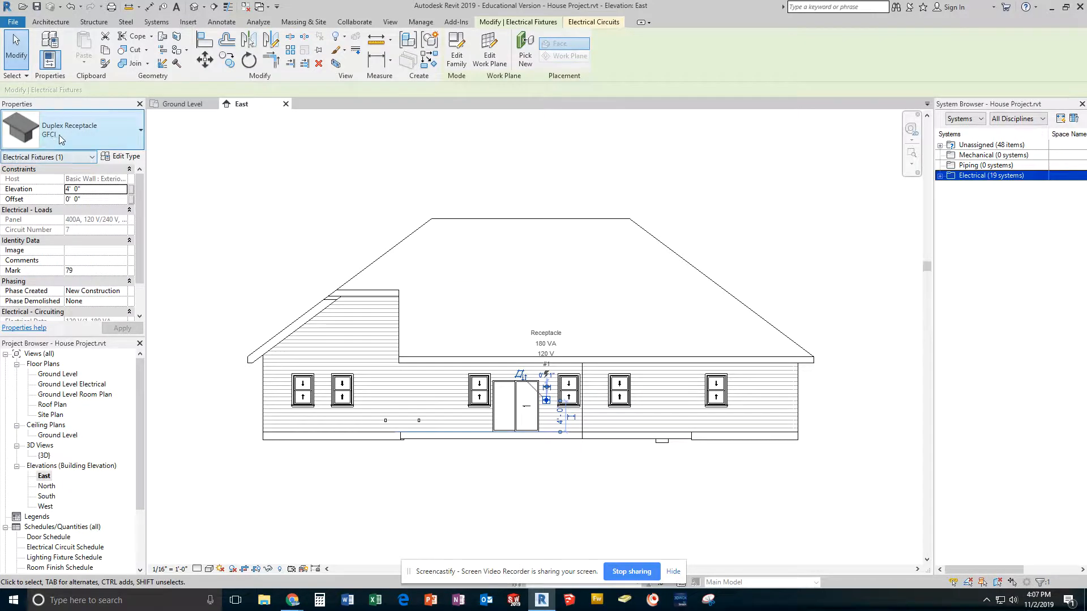
pyautogui.click(91, 190)
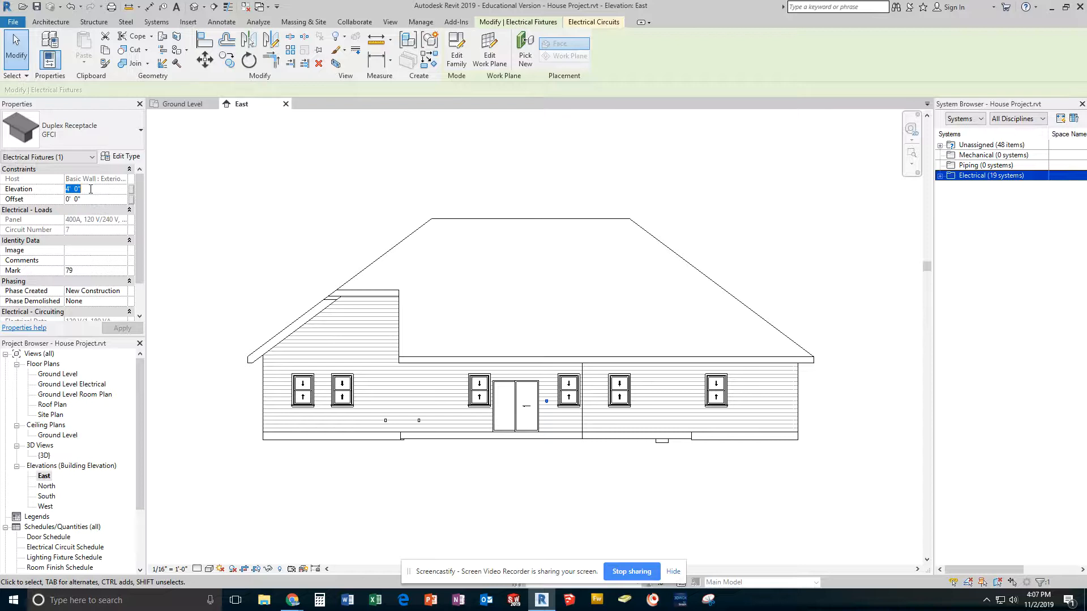
pyautogui.write('18')
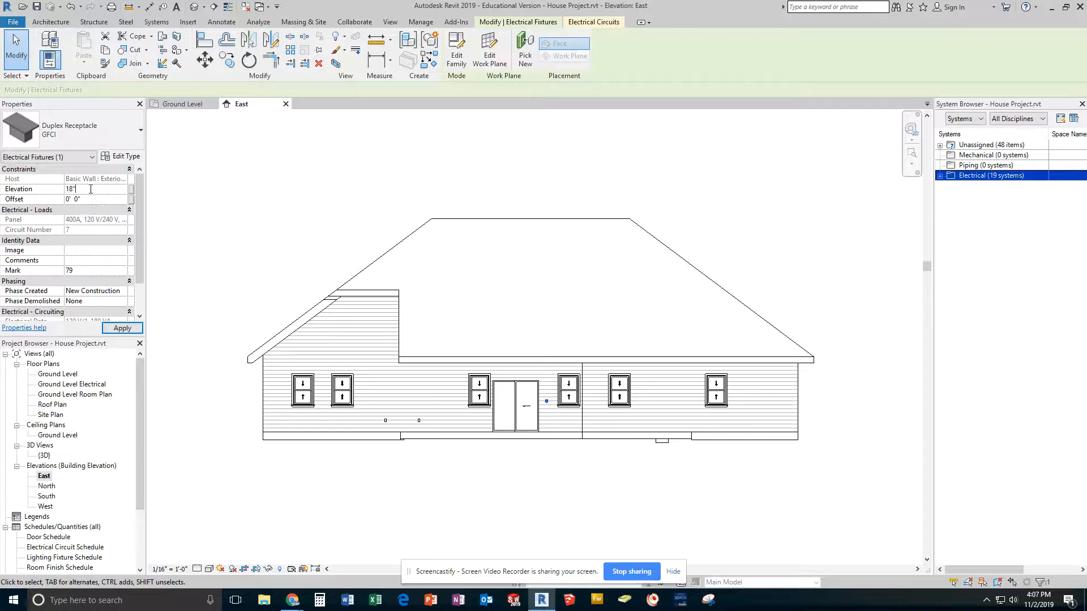
pyautogui.press('Return')
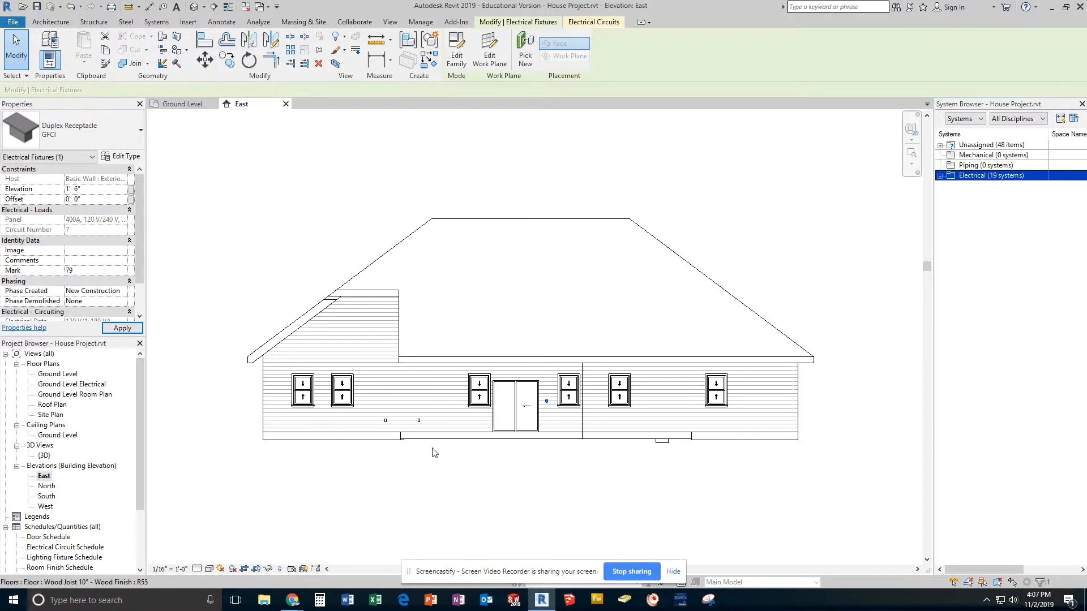
pyautogui.click(521, 498)
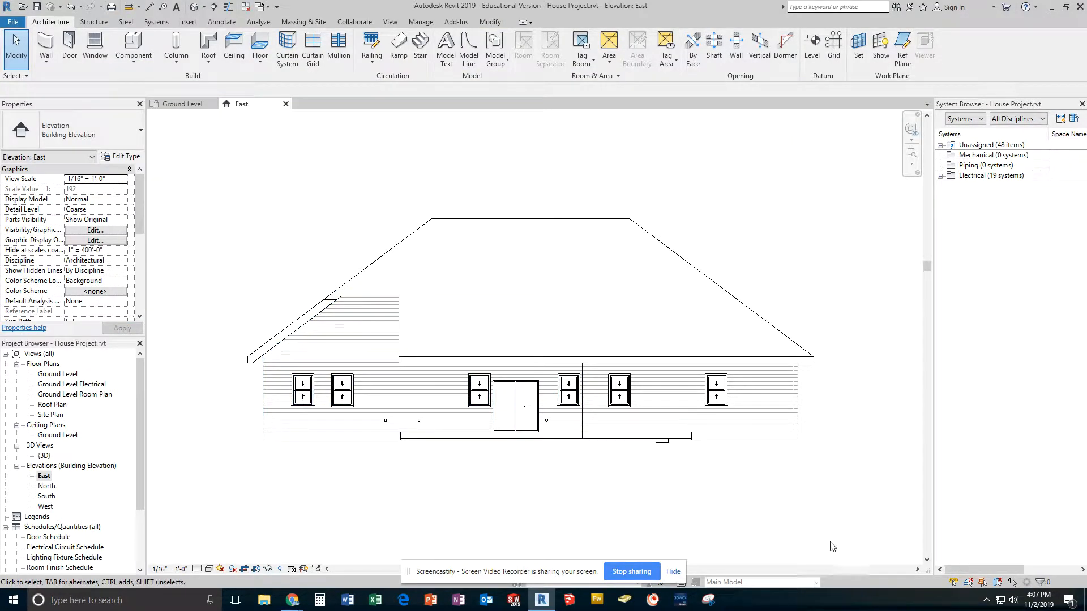
# Raise the recessed electrical panel protruding below the east wall by setting its elevation to 6'
pyautogui.click(664, 453)
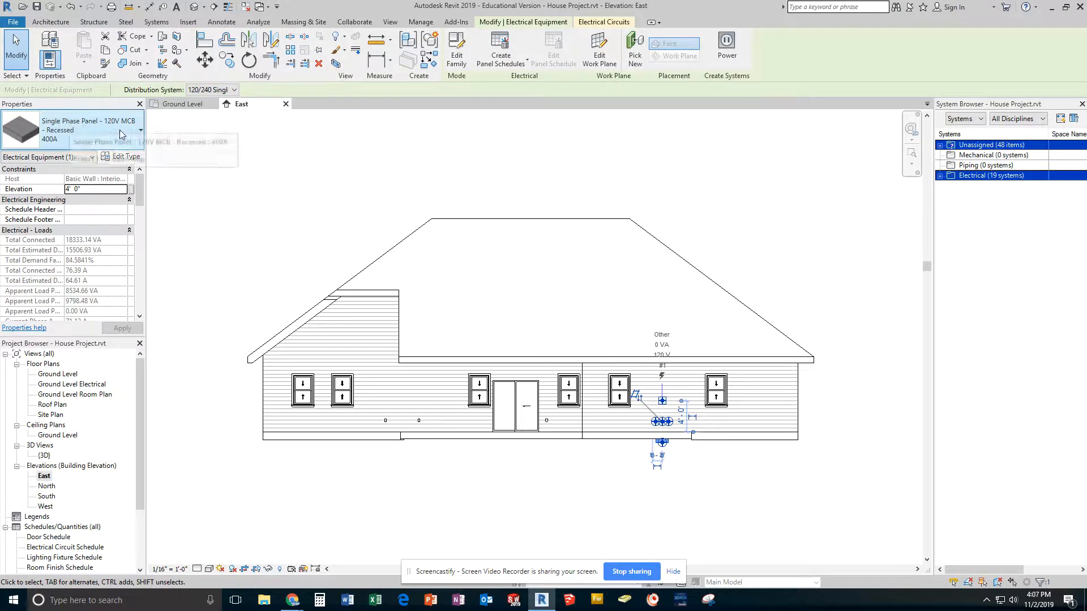
pyautogui.click(101, 190)
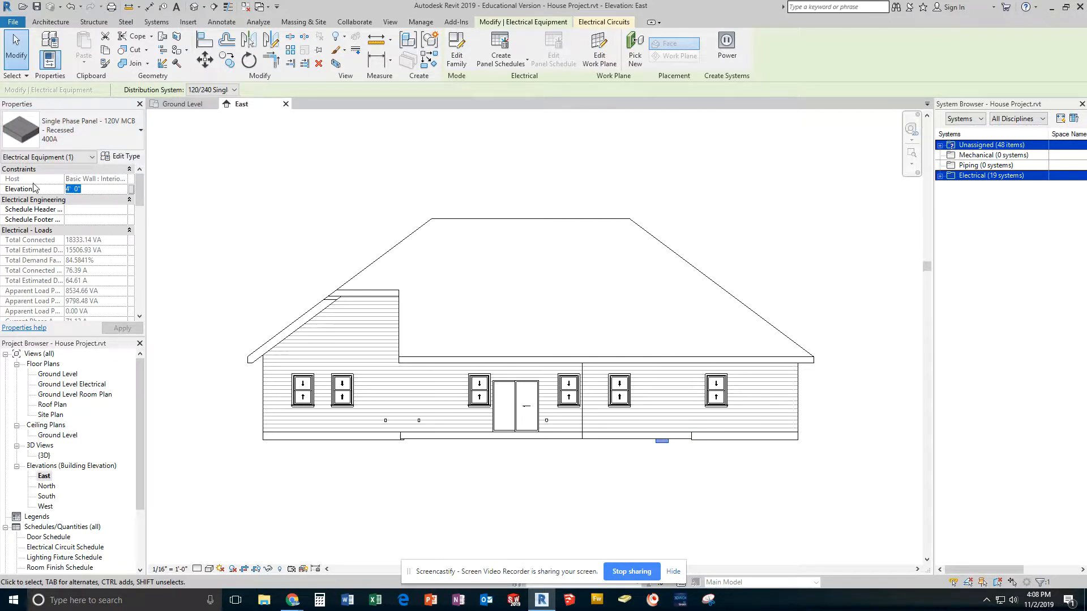
pyautogui.write('6')
pyautogui.press('Return')
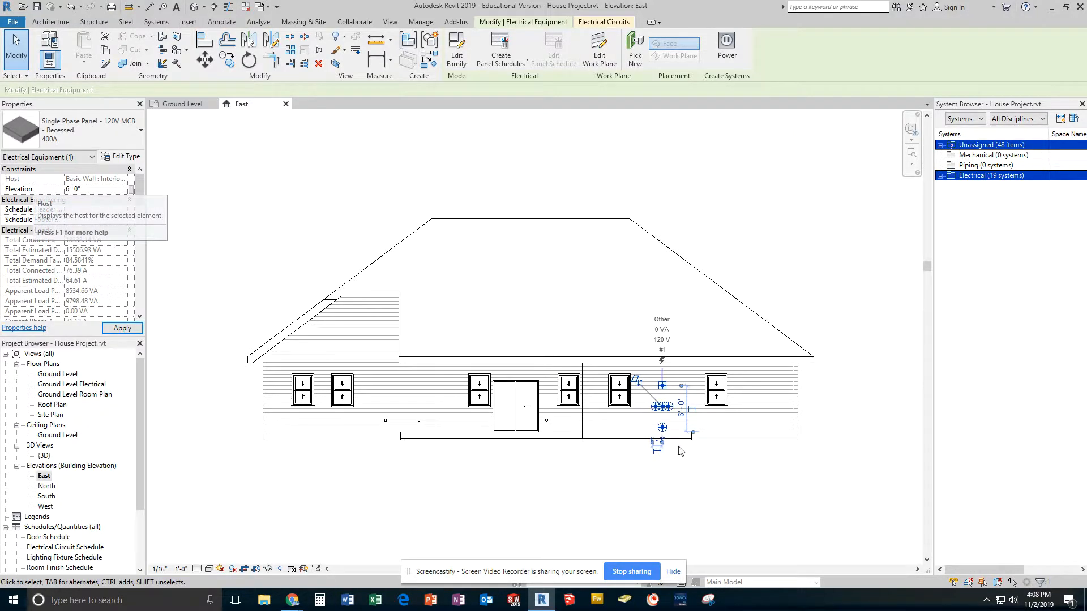
pyautogui.click(721, 486)
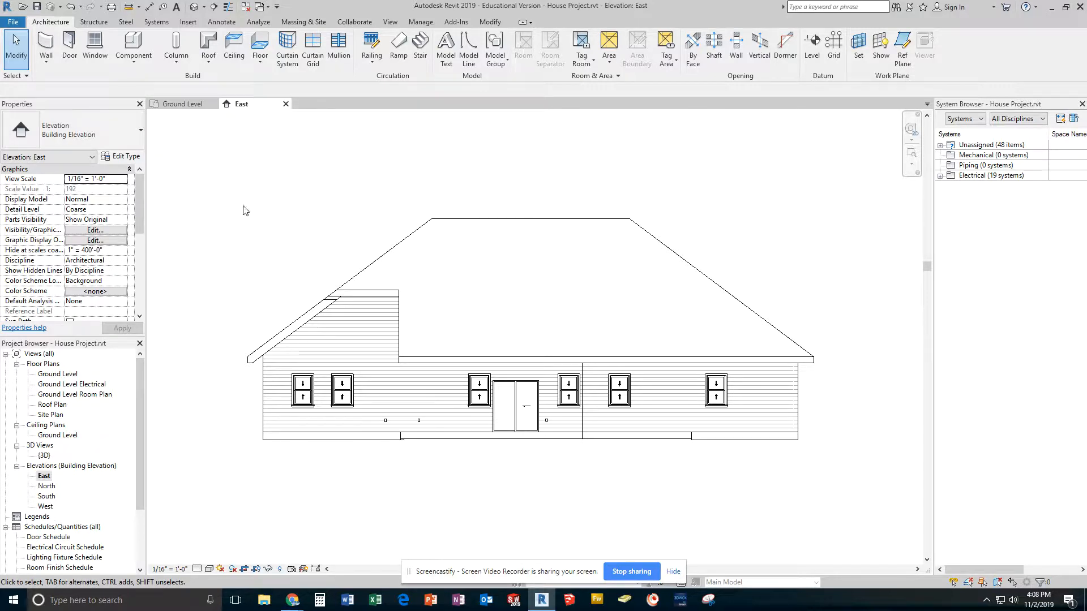
# Close the East elevation view and create a new sheet with the D-FRM-Landscape title block
pyautogui.click(286, 104)
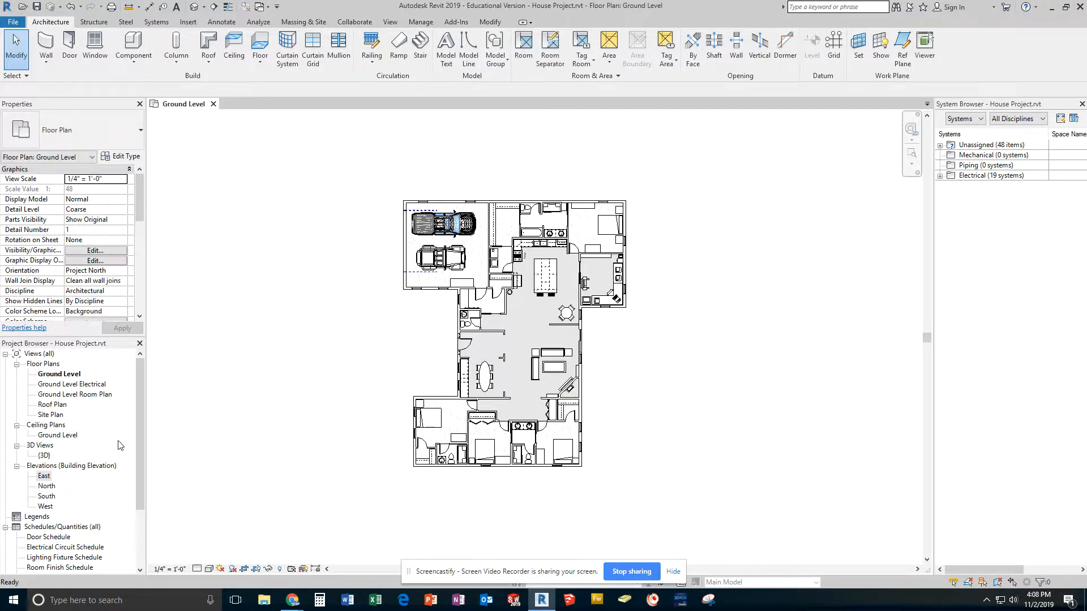
pyautogui.moveTo(136, 447); pyautogui.dragTo(142, 524)
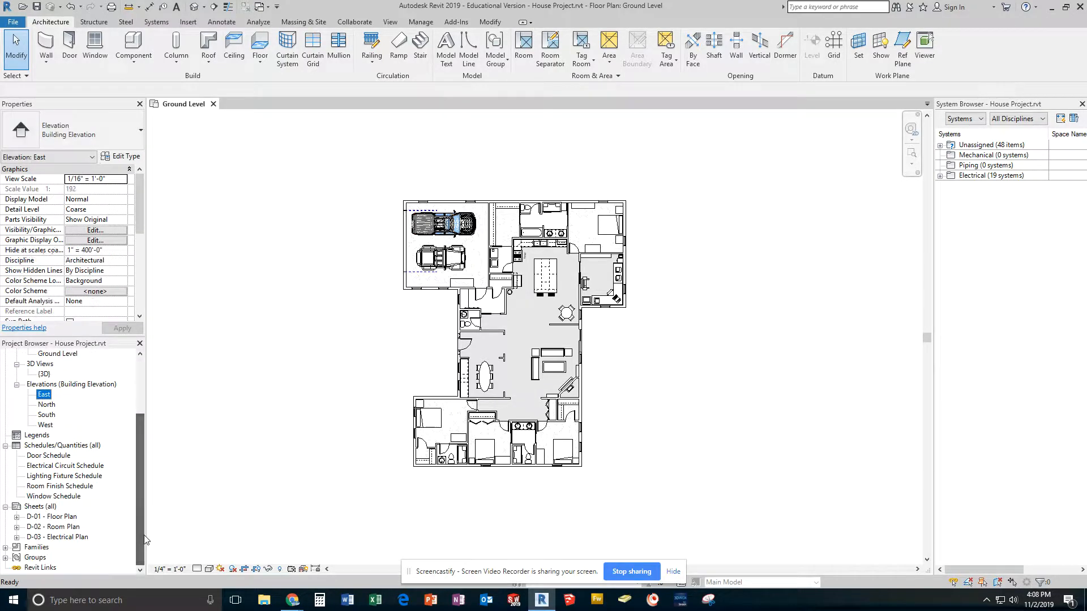
pyautogui.rightClick(34, 512)
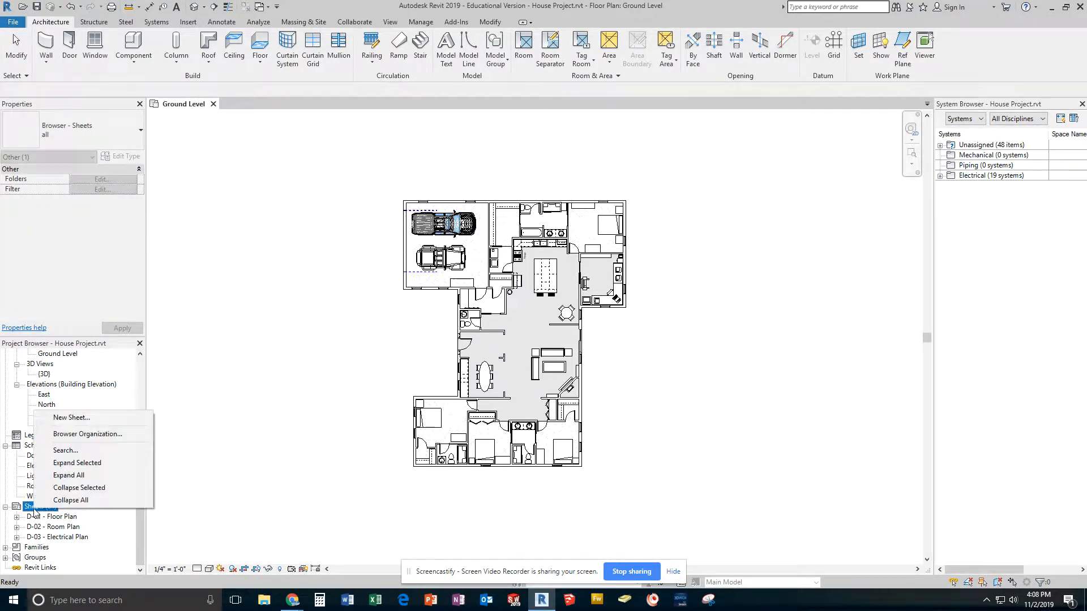
pyautogui.click(70, 417)
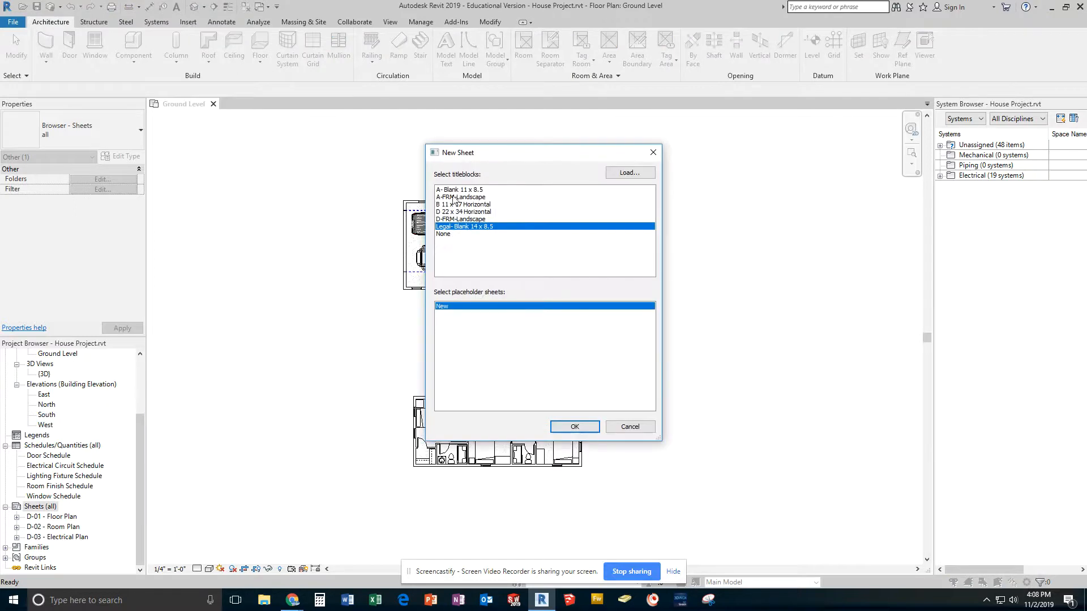
pyautogui.doubleClick(444, 220)
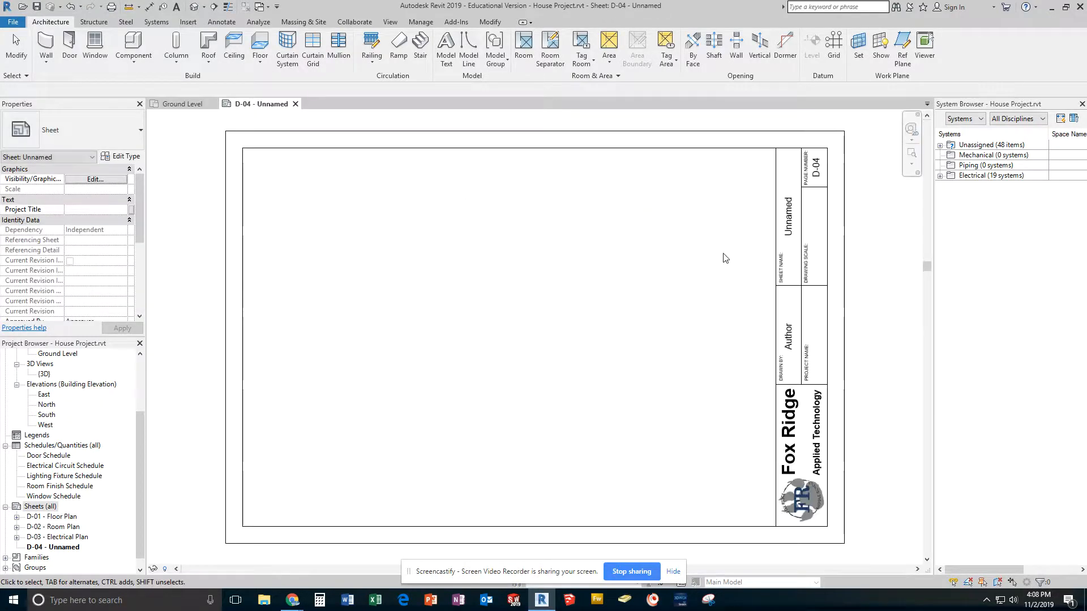
# Rename the new sheet D-04 as Elevations in its title block
pyautogui.doubleClick(791, 219)
pyautogui.write('E')
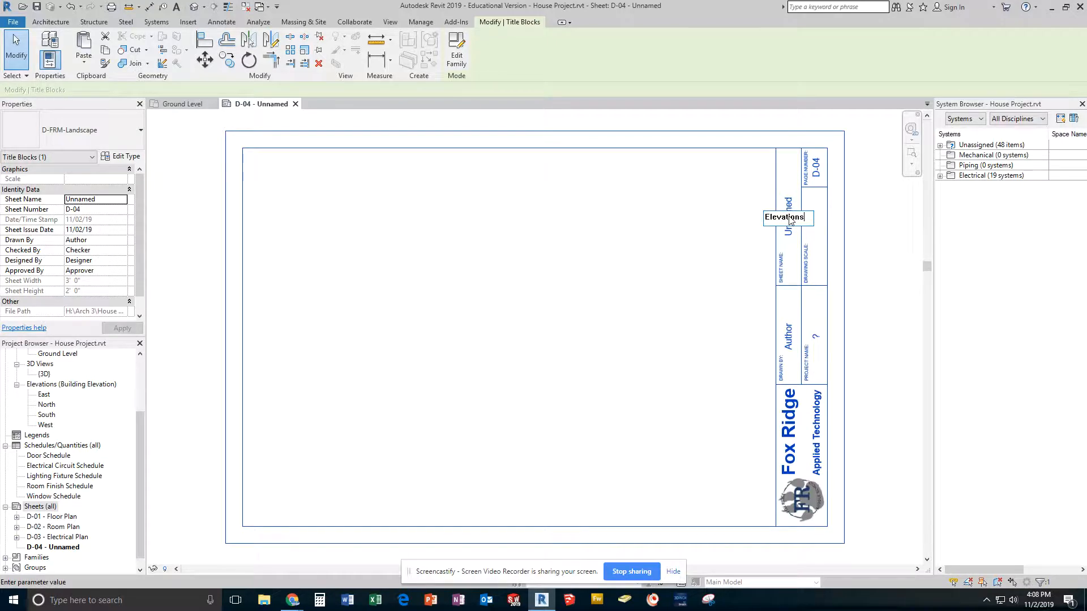
pyautogui.write('levations')
pyautogui.press('Return')
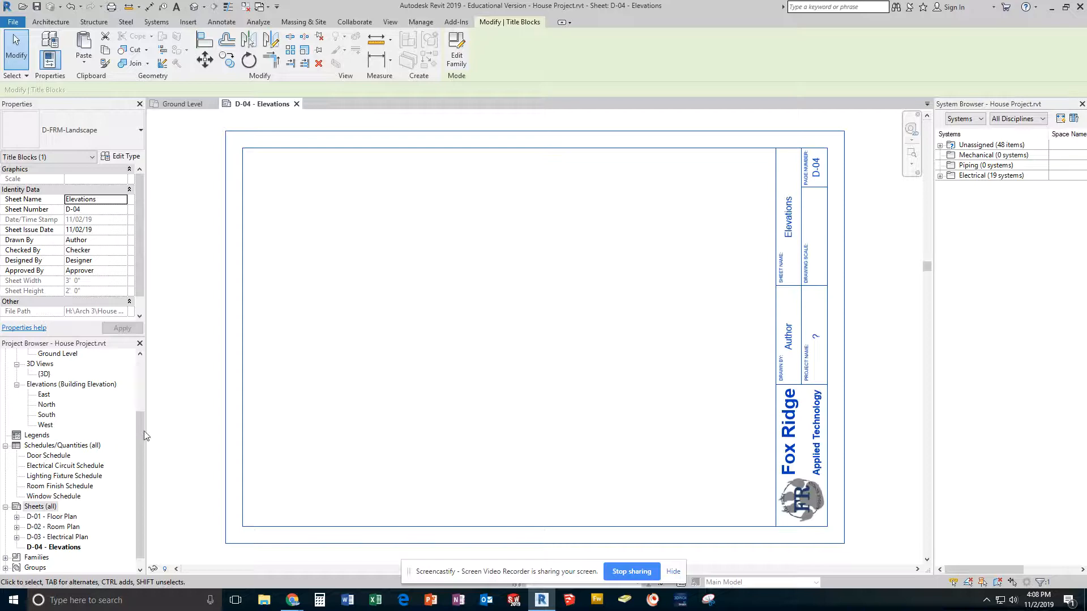
pyautogui.press('Escape')
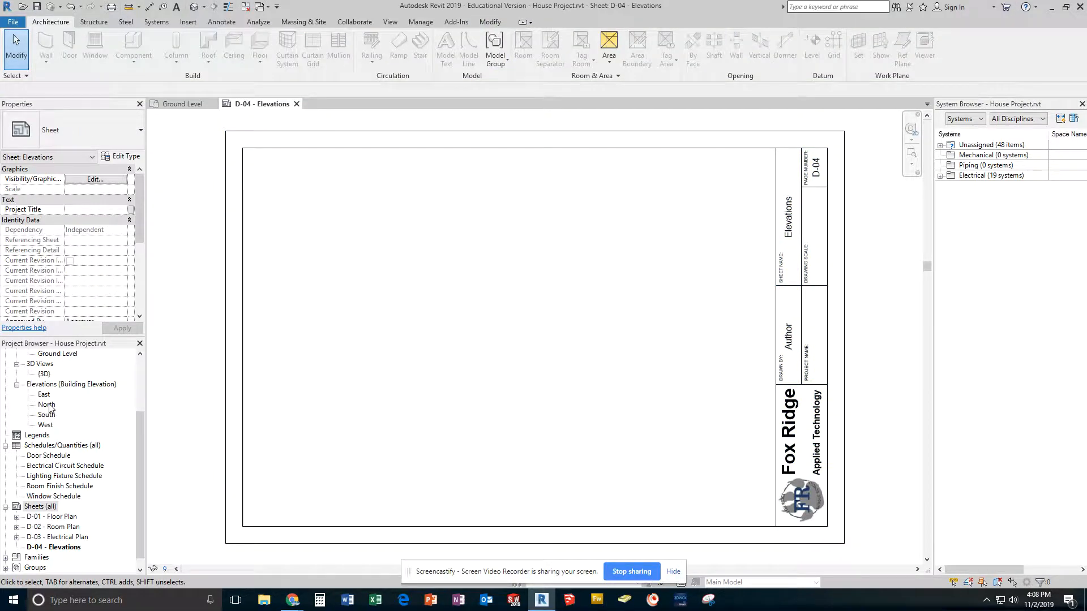
# Place the North elevation view near the top centre of the D-04 sheet
pyautogui.moveTo(49, 407); pyautogui.dragTo(502, 240)
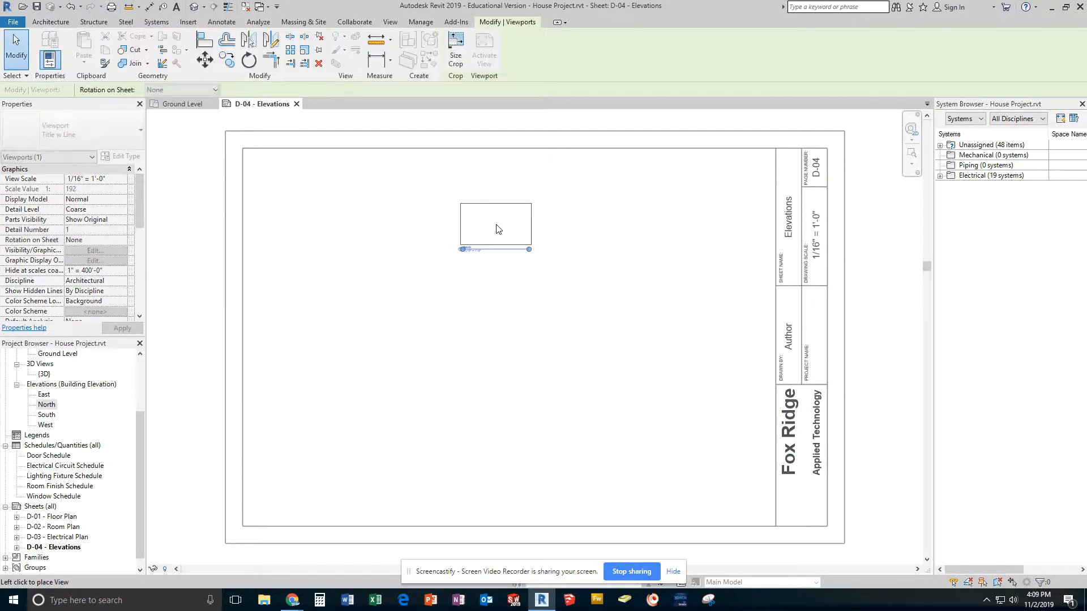
pyautogui.click(521, 203)
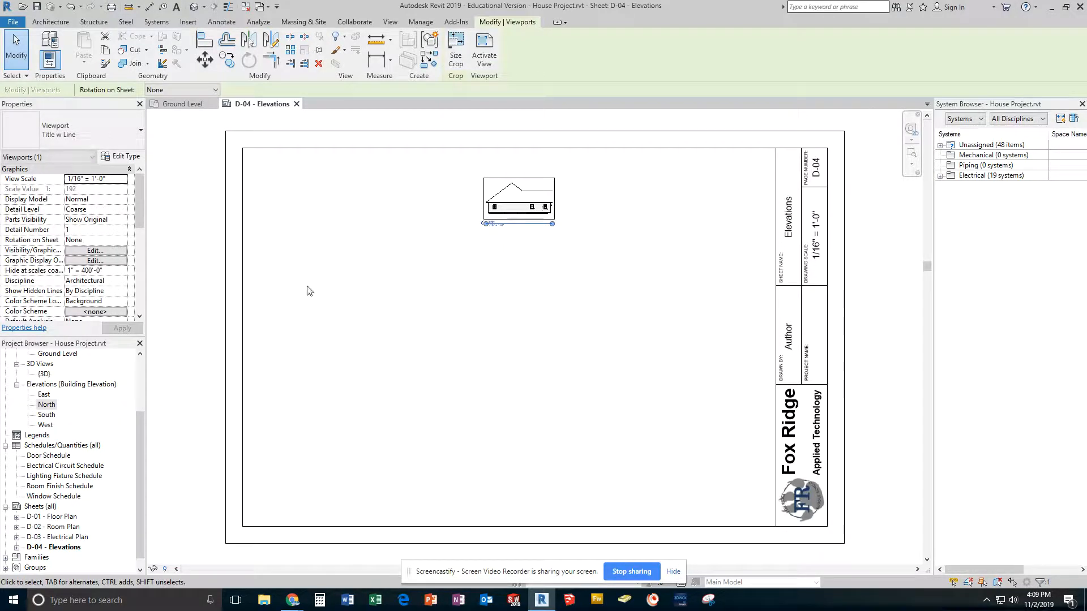
# Set the North viewport's view scale to 1/8" = 1'-0" and move it down inside the sheet border
pyautogui.click(101, 179)
pyautogui.click(121, 179)
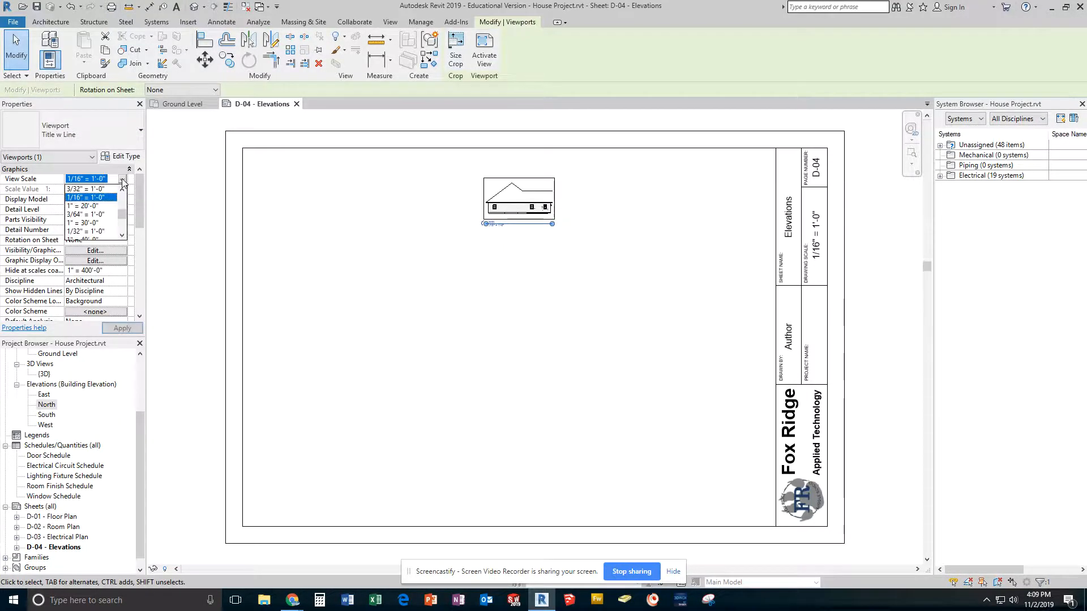
pyautogui.click(124, 235)
pyautogui.click(123, 236)
pyautogui.click(123, 236)
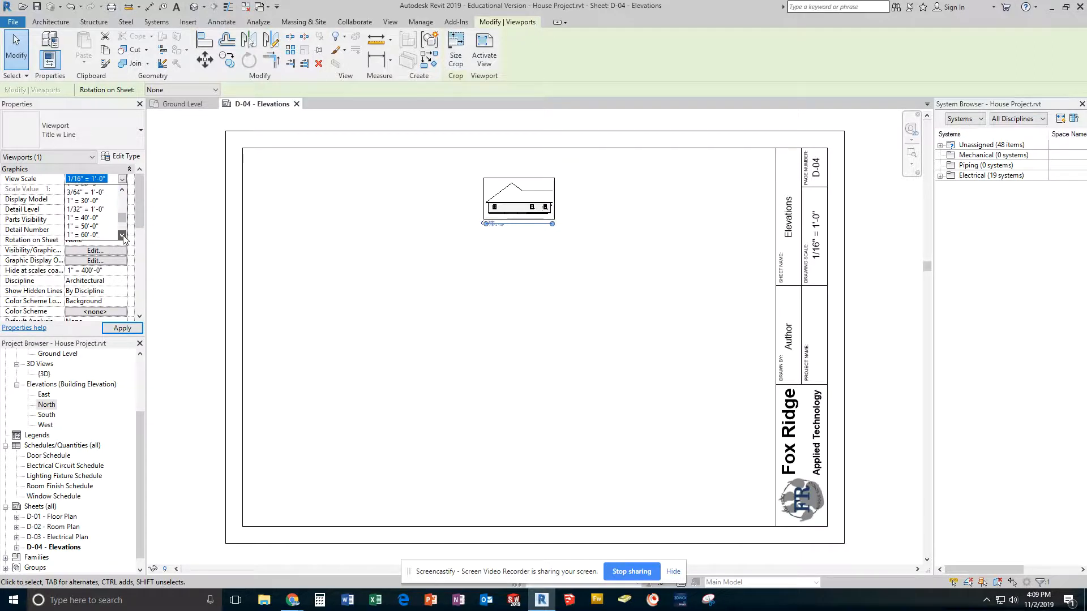
pyautogui.click(124, 236)
pyautogui.click(123, 236)
pyautogui.click(123, 236)
pyautogui.click(123, 236)
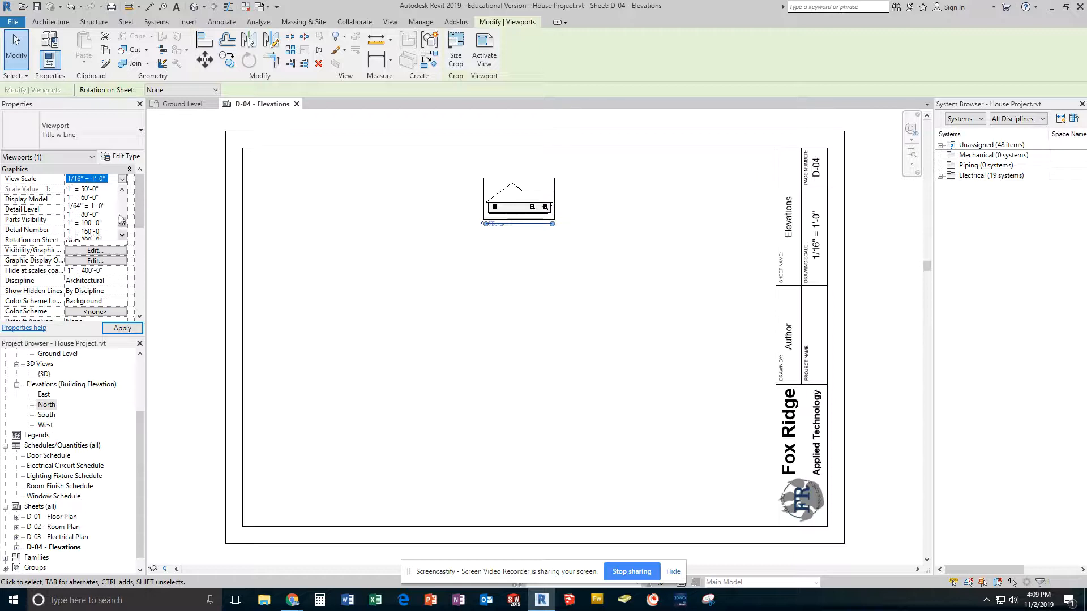
pyautogui.moveTo(126, 227); pyautogui.dragTo(129, 211)
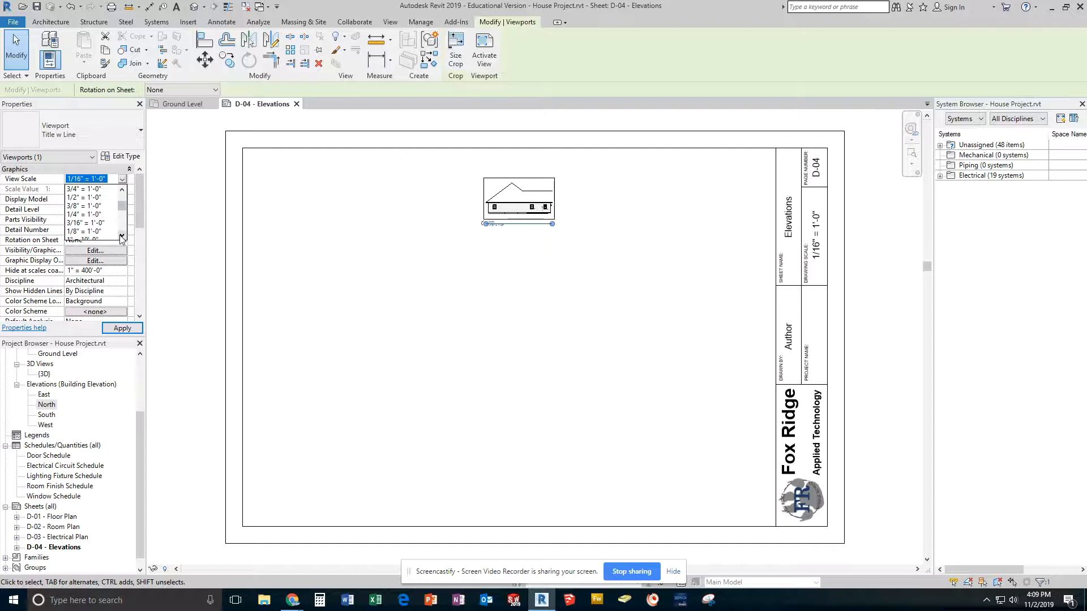
pyautogui.click(94, 232)
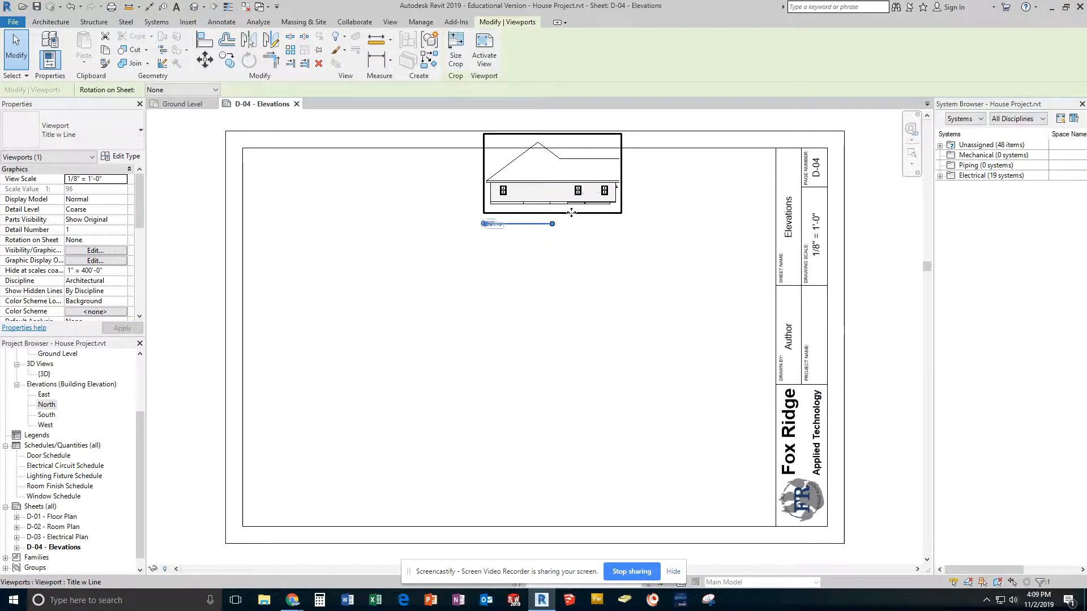
pyautogui.moveTo(572, 214); pyautogui.dragTo(556, 249)
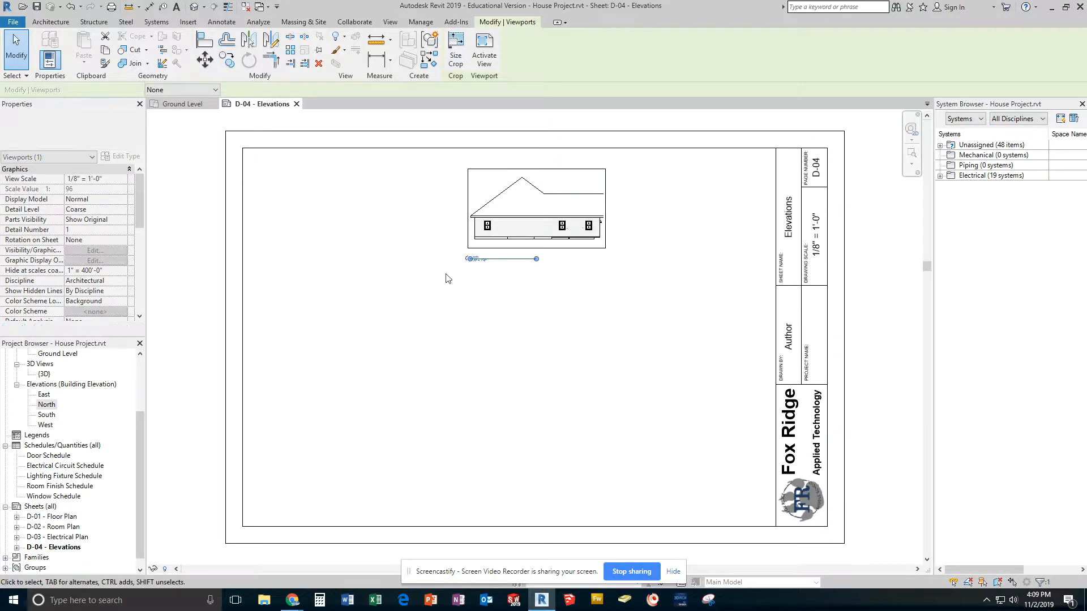
# Change the North elevation's viewport type to No Title
pyautogui.click(105, 179)
pyautogui.click(122, 180)
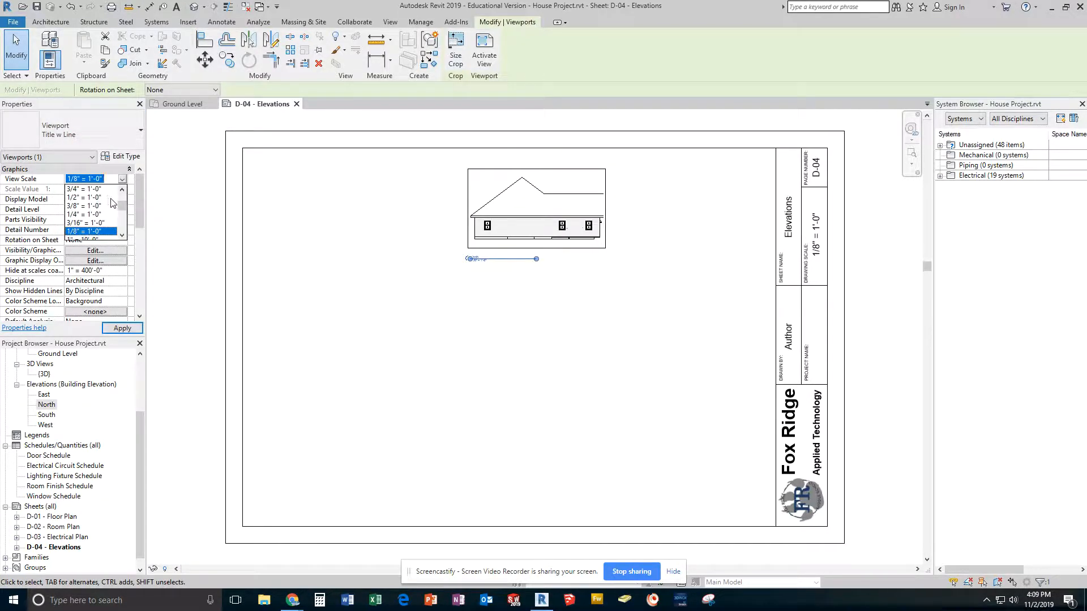
pyautogui.click(126, 132)
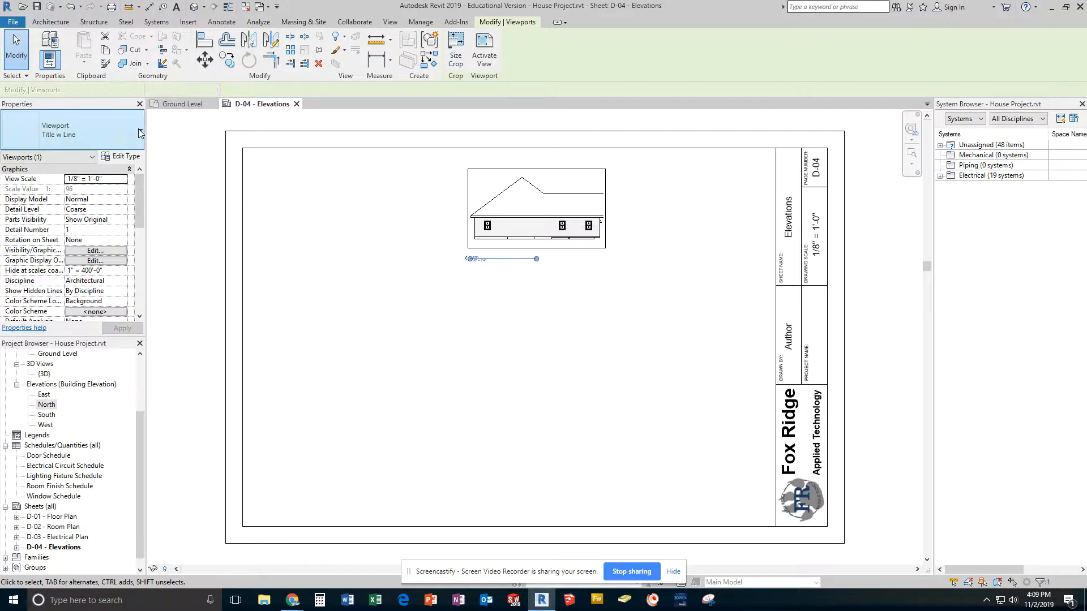
pyautogui.click(140, 128)
pyautogui.click(35, 194)
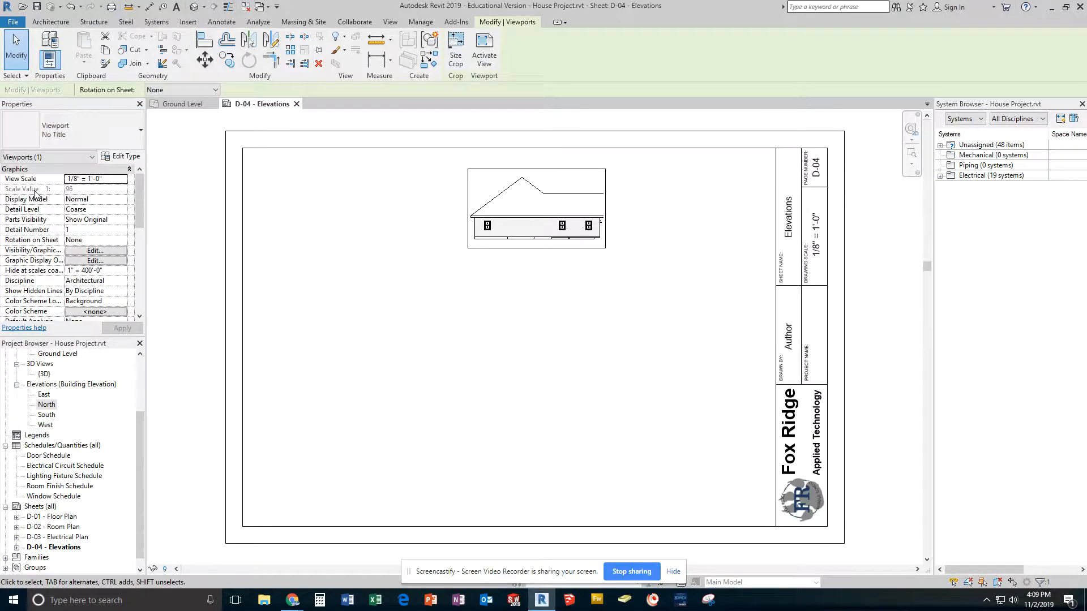
# Set the North viewport's view scale to 1/4" = 1'-0" and move it back inside the sheet border
pyautogui.click(123, 181)
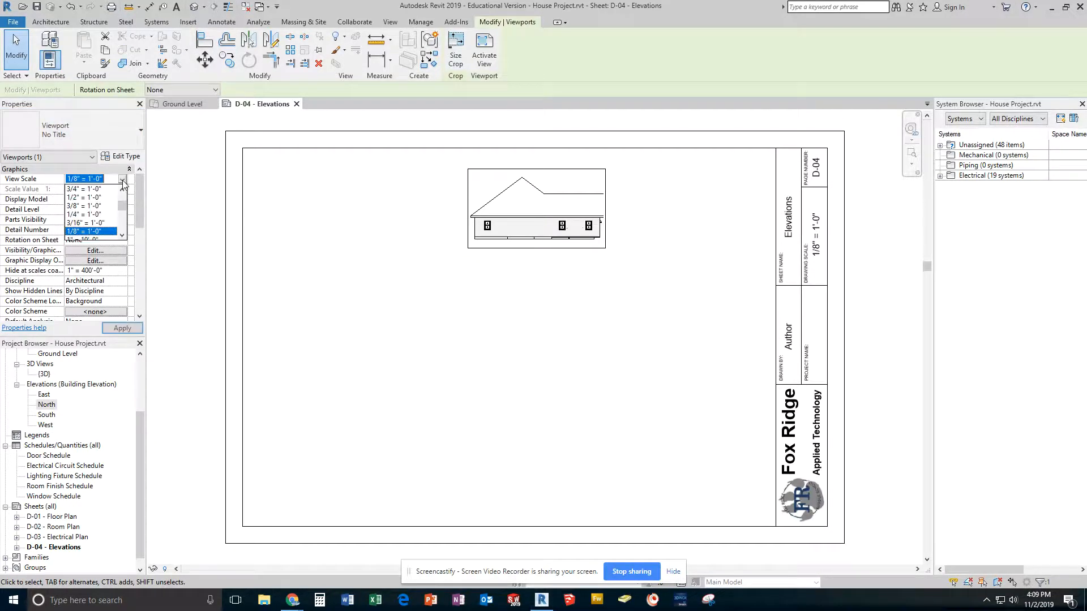
pyautogui.click(77, 214)
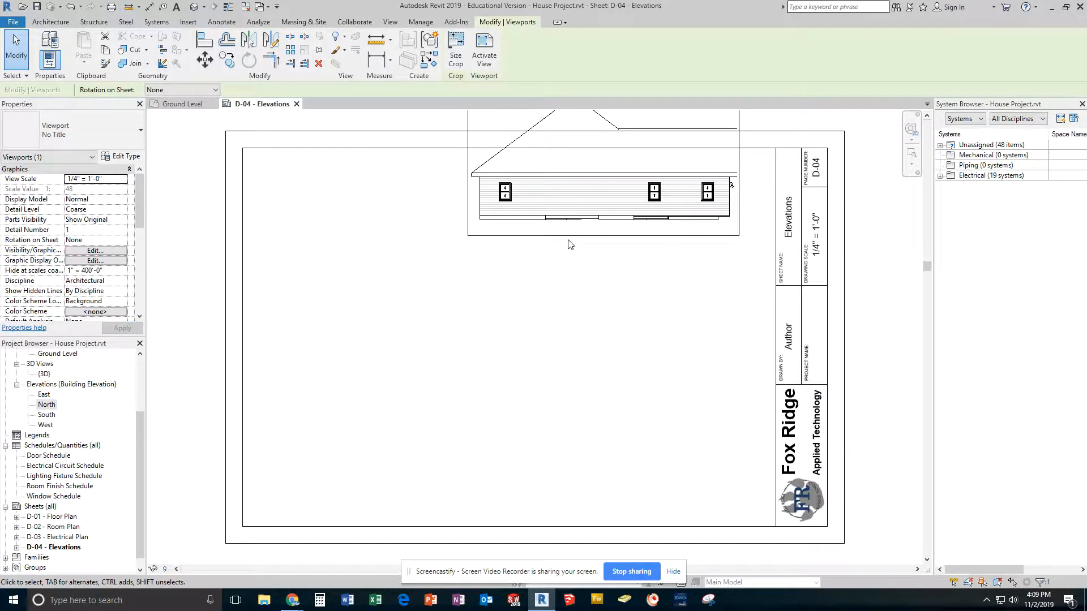
pyautogui.moveTo(562, 243); pyautogui.dragTo(497, 309)
pyautogui.click(600, 347)
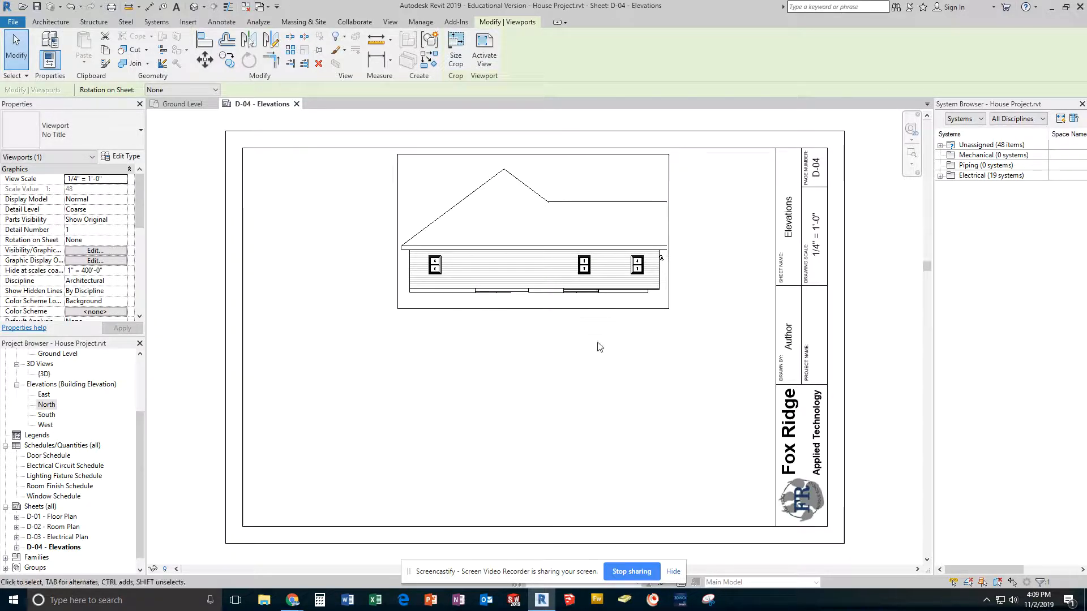
pyautogui.click(655, 310)
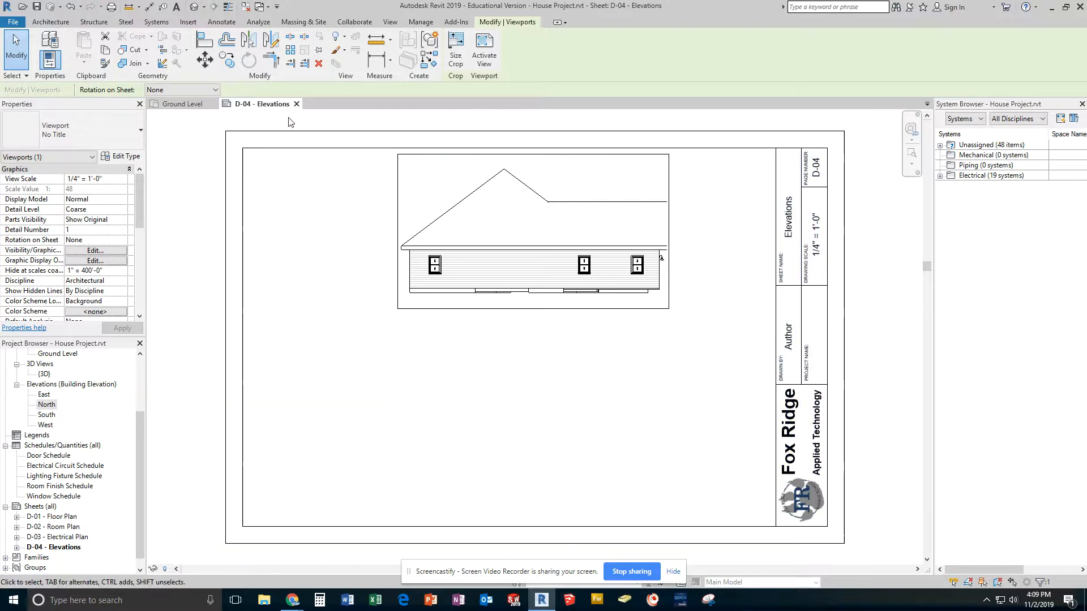
# In the North elevation view, show the crop region, extend its edge past the clipped roof end, and hide it again
pyautogui.doubleClick(47, 406)
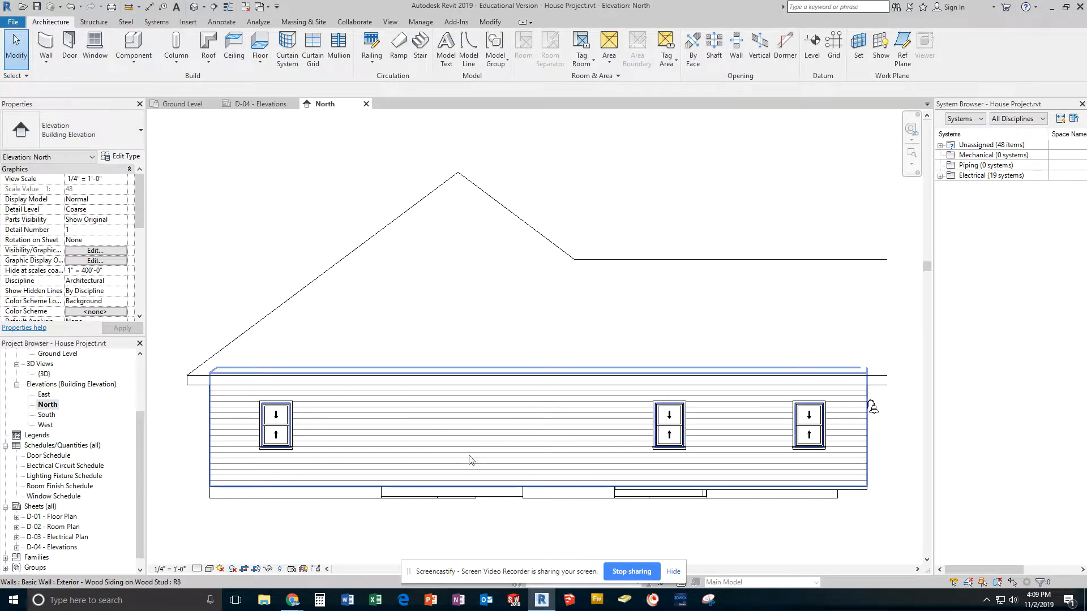
pyautogui.click(256, 569)
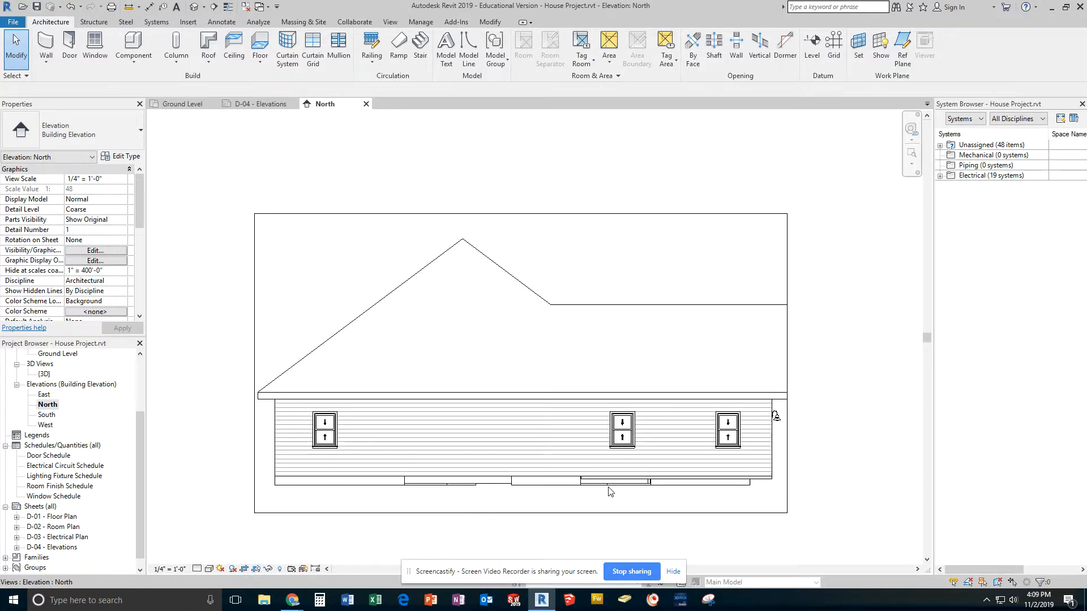
pyautogui.click(789, 274)
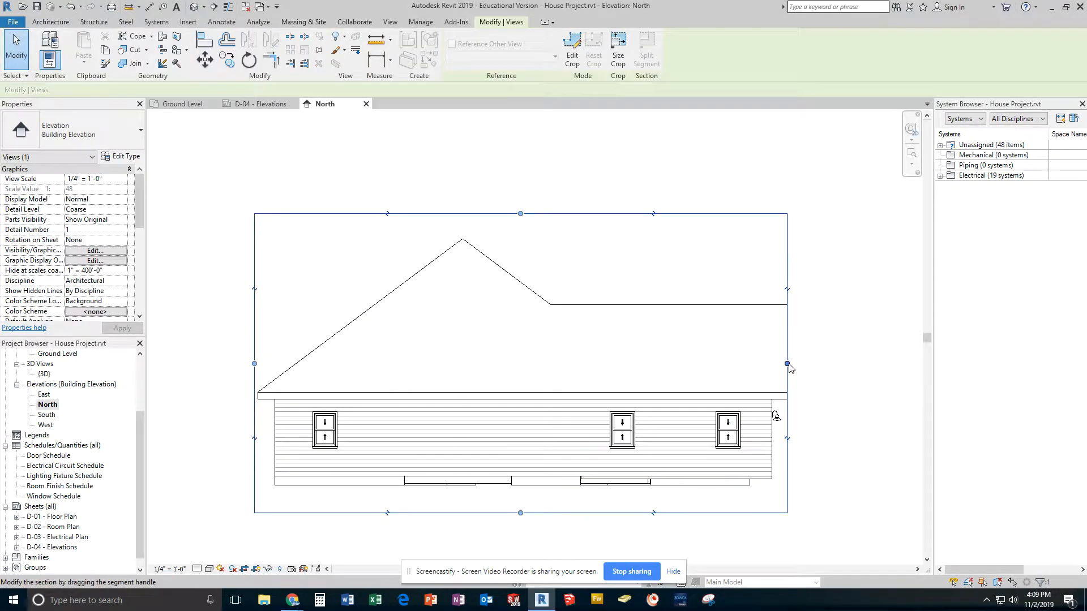
pyautogui.moveTo(788, 364); pyautogui.dragTo(808, 365)
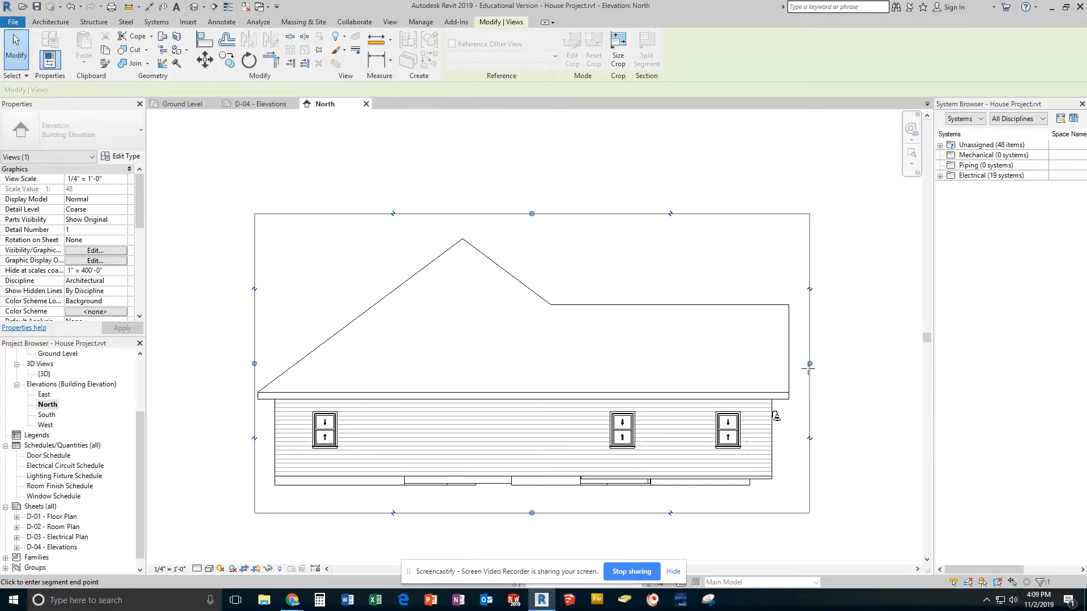
pyautogui.click(256, 570)
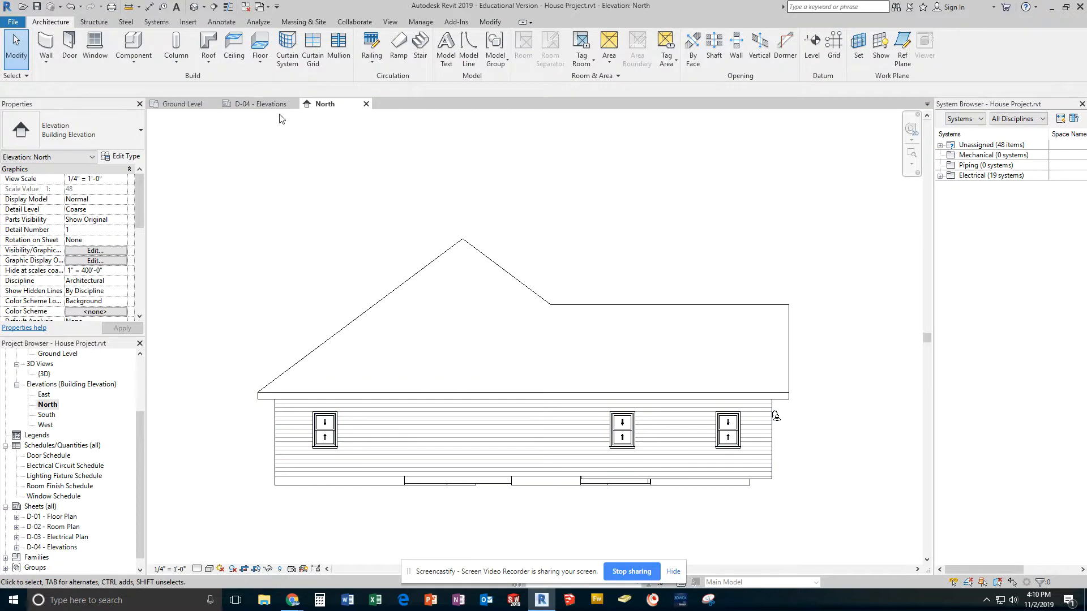
# On sheet D-04, move the North viewport slightly up and to the left near the sheet's upper edge
pyautogui.click(265, 104)
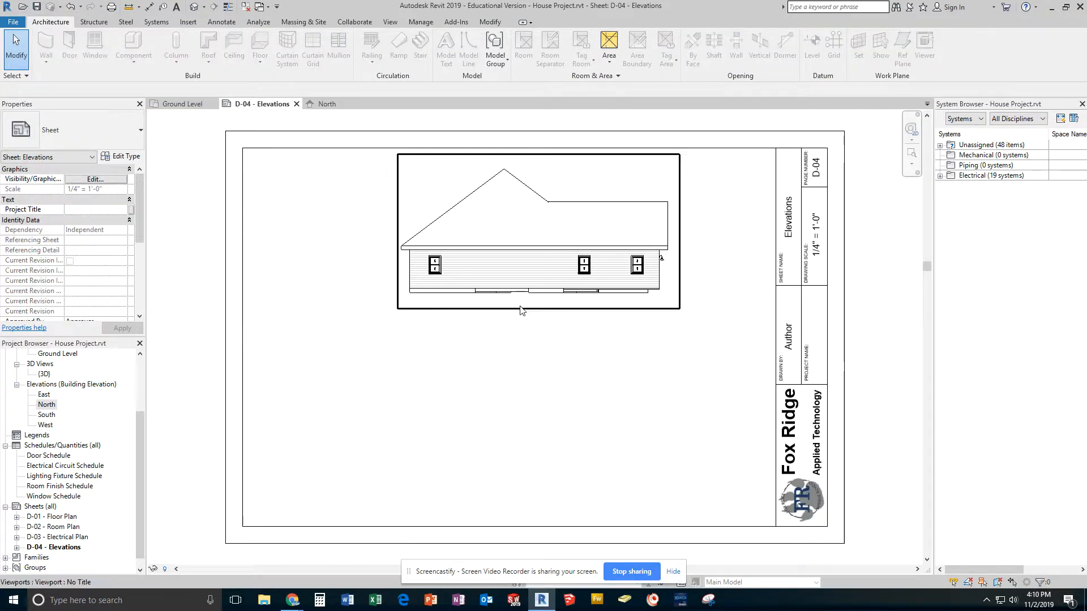
pyautogui.moveTo(521, 311); pyautogui.dragTo(501, 295)
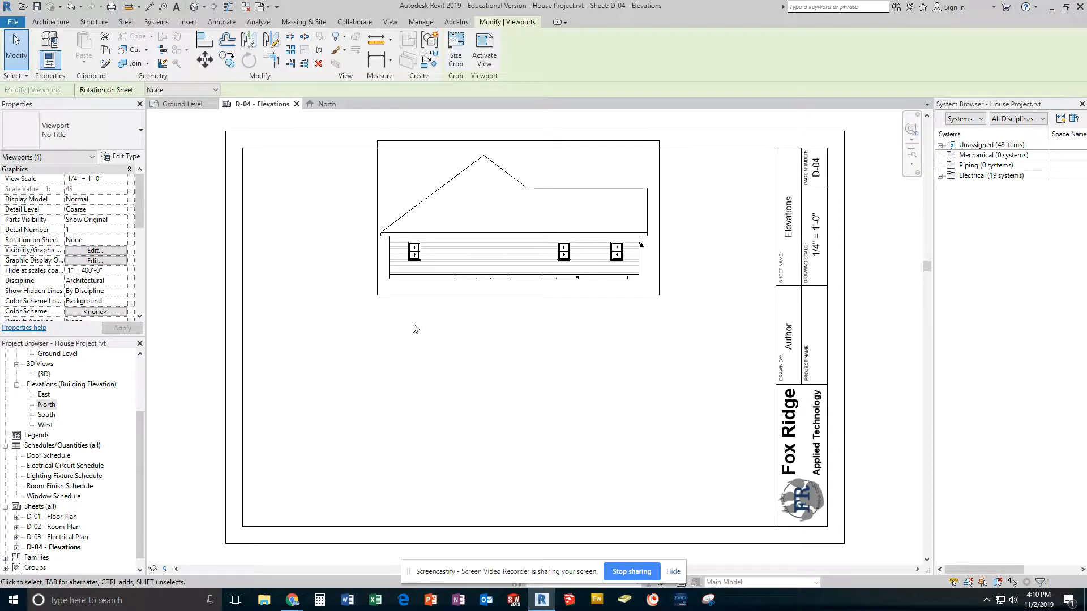
pyautogui.click(196, 315)
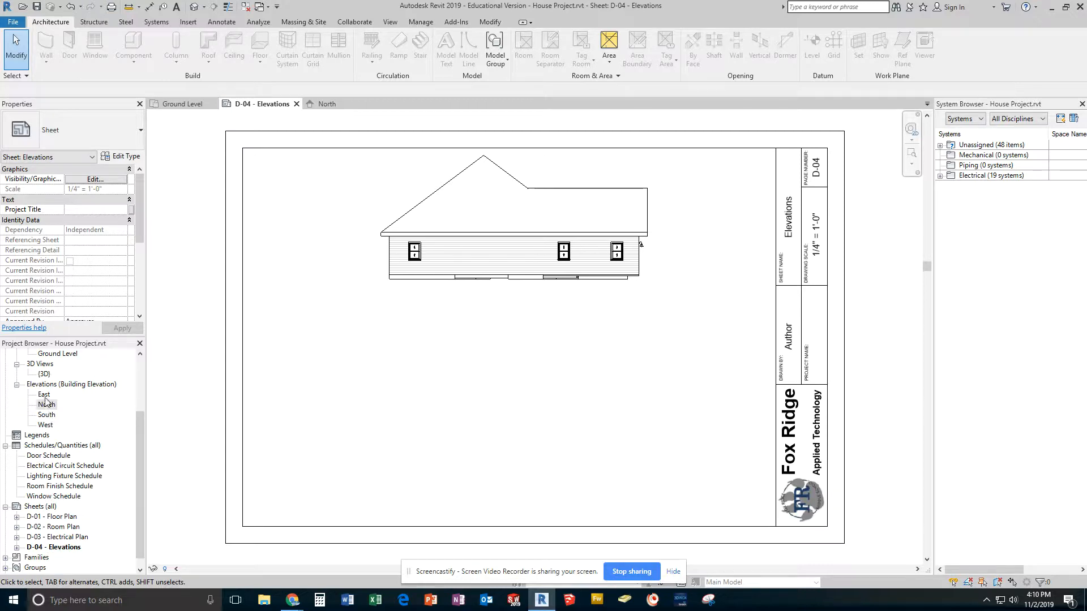
# Place the East elevation right of and below North as a No Title viewport, with both elevations scaled to 1/8" = 1'-0"
pyautogui.moveTo(45, 395); pyautogui.dragTo(651, 340)
pyautogui.click(680, 356)
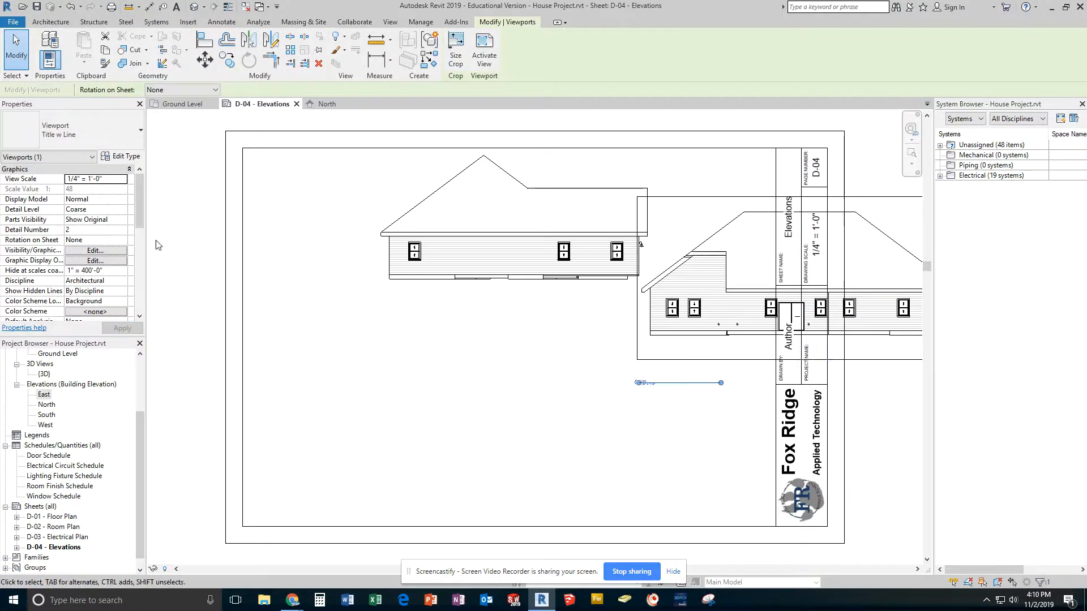
pyautogui.click(128, 130)
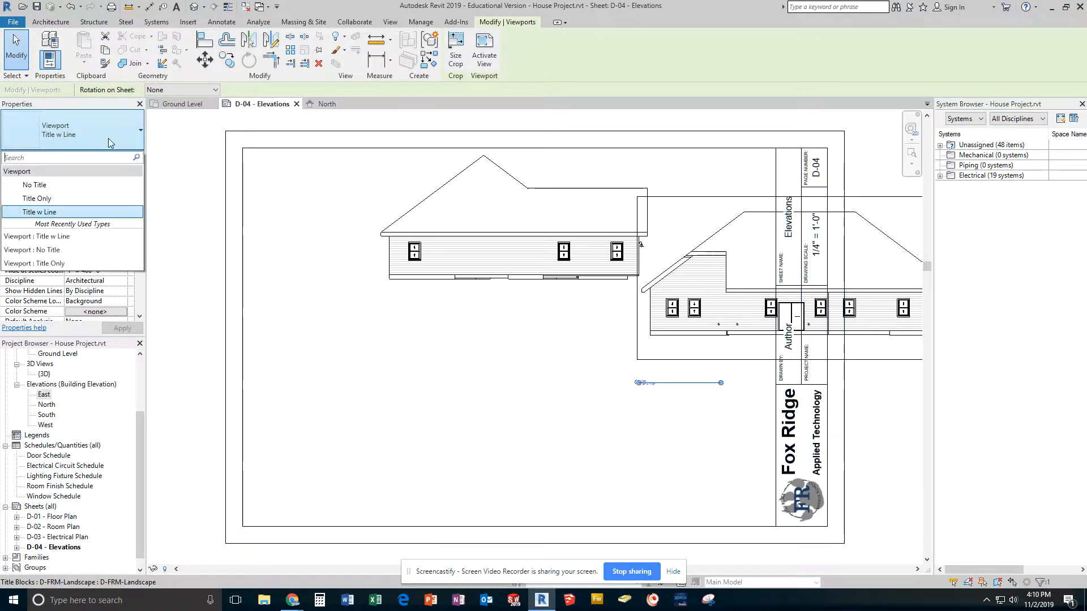
pyautogui.click(40, 185)
pyautogui.moveTo(668, 361); pyautogui.dragTo(530, 419)
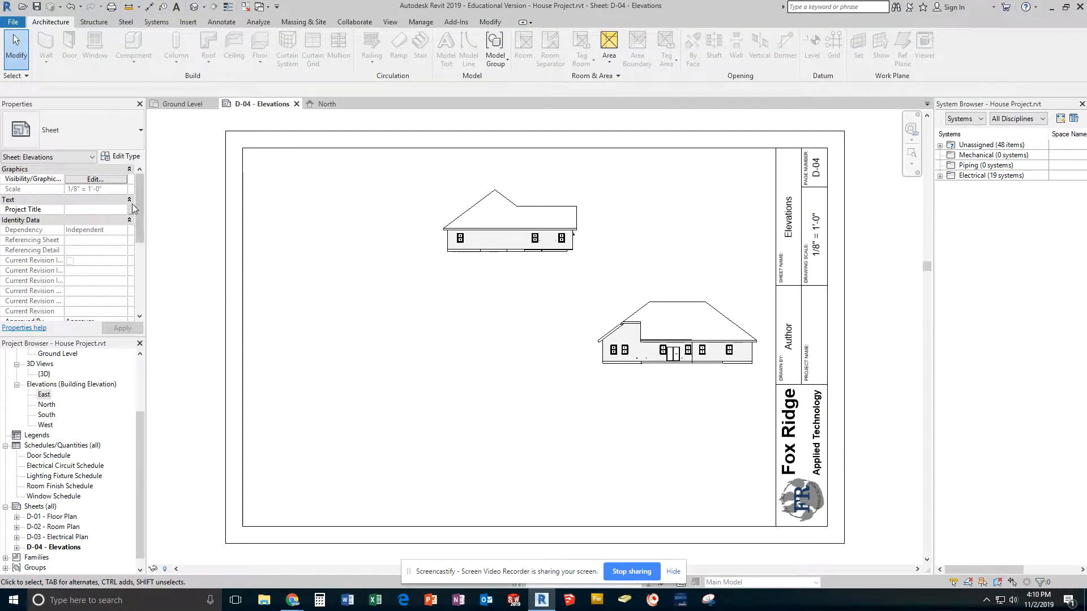
# Place the West elevation on the left side of sheet D-04 and change its viewport type to No Title
pyautogui.click(45, 425)
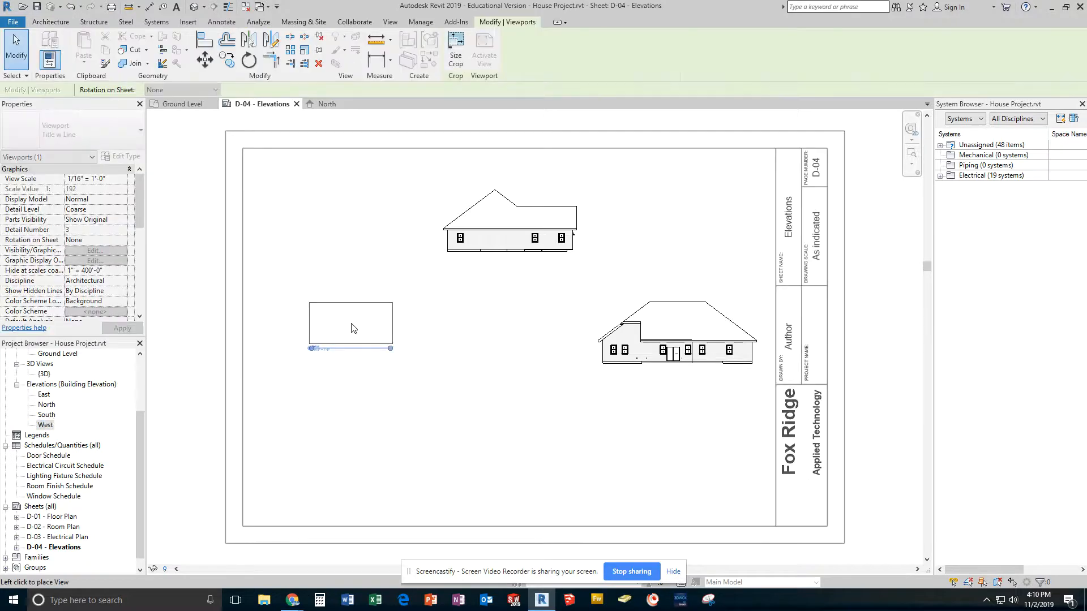
pyautogui.click(344, 339)
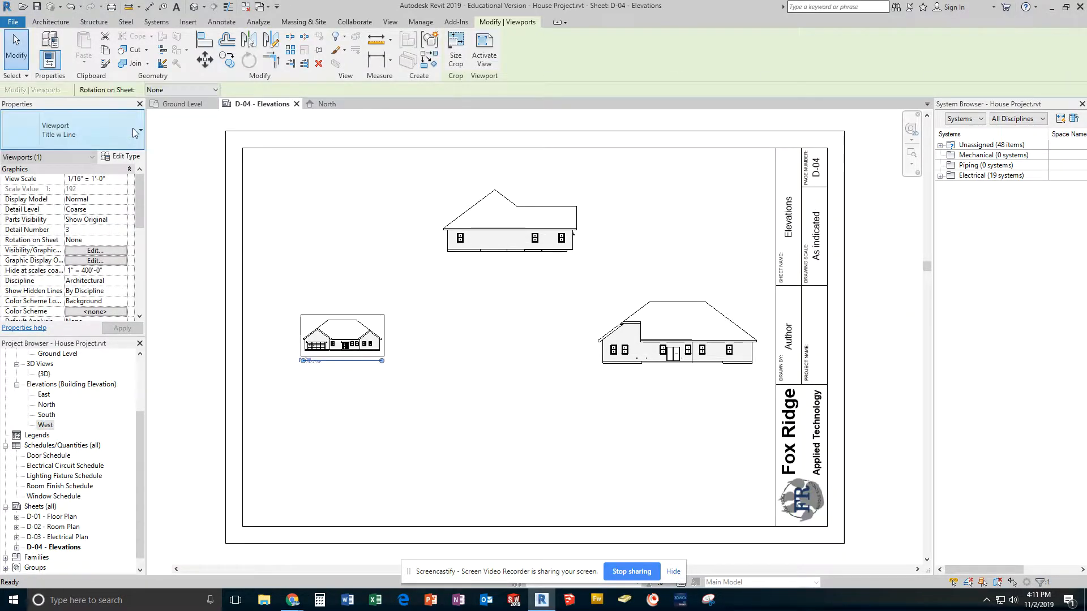
pyautogui.click(129, 142)
pyautogui.click(77, 184)
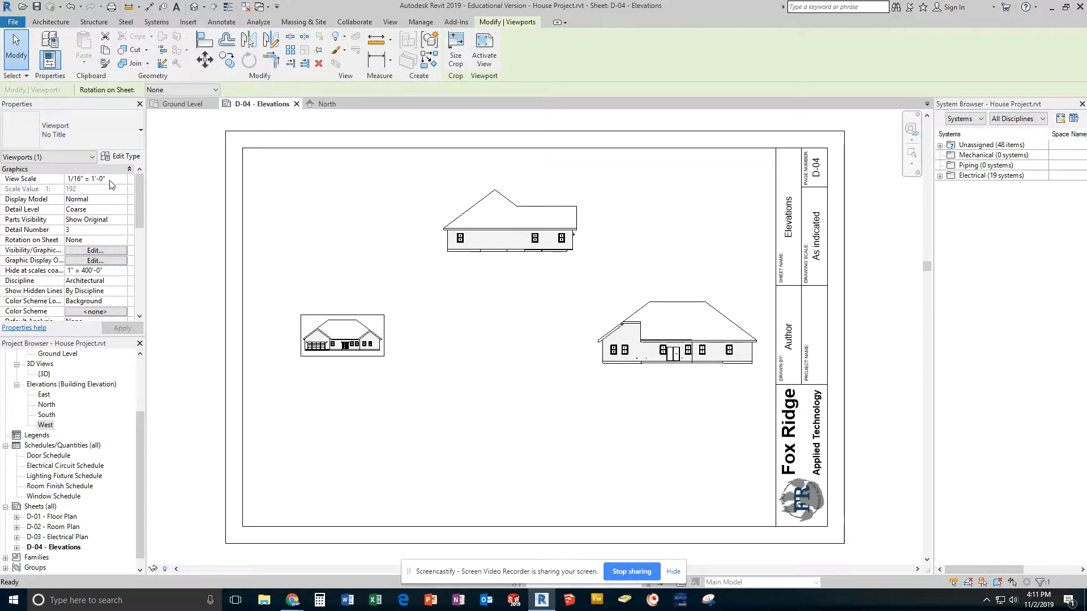
# Set the West viewport's view scale to 1/8" = 1'-0" and move it level with the East elevation
pyautogui.click(113, 179)
pyautogui.click(122, 179)
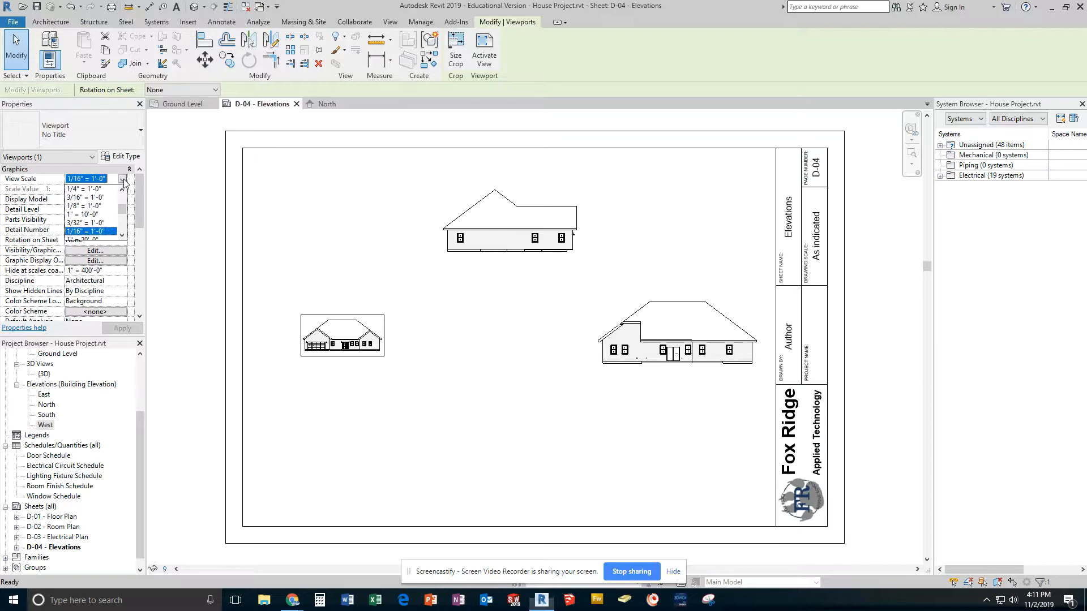
pyautogui.click(86, 206)
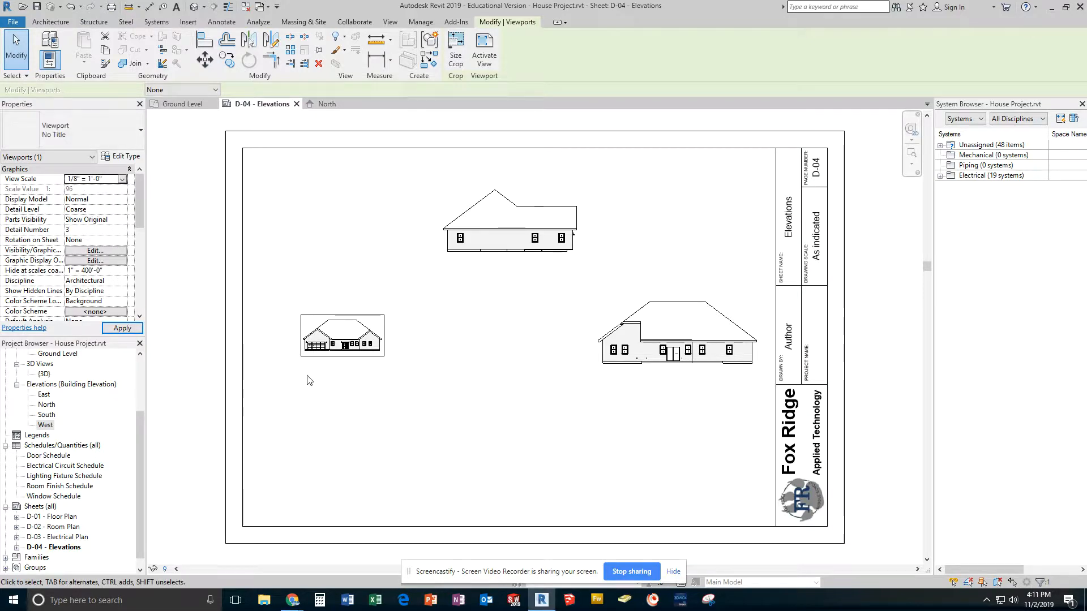
pyautogui.moveTo(366, 349); pyautogui.dragTo(348, 370)
pyautogui.click(394, 448)
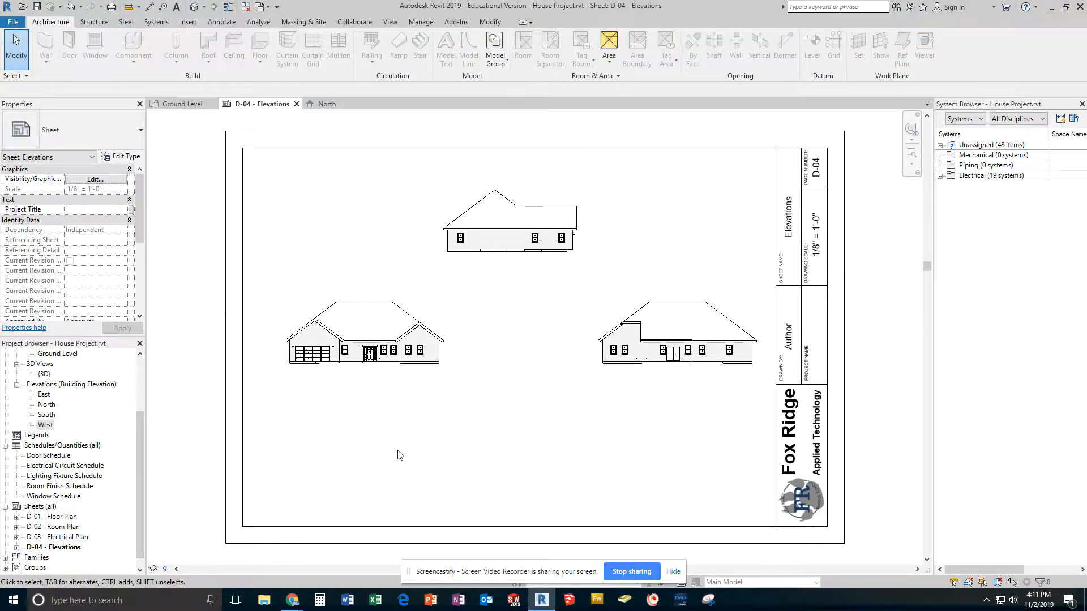
# Place the South elevation near the bottom centre of the sheet and change its viewport type to No Title
pyautogui.click(46, 415)
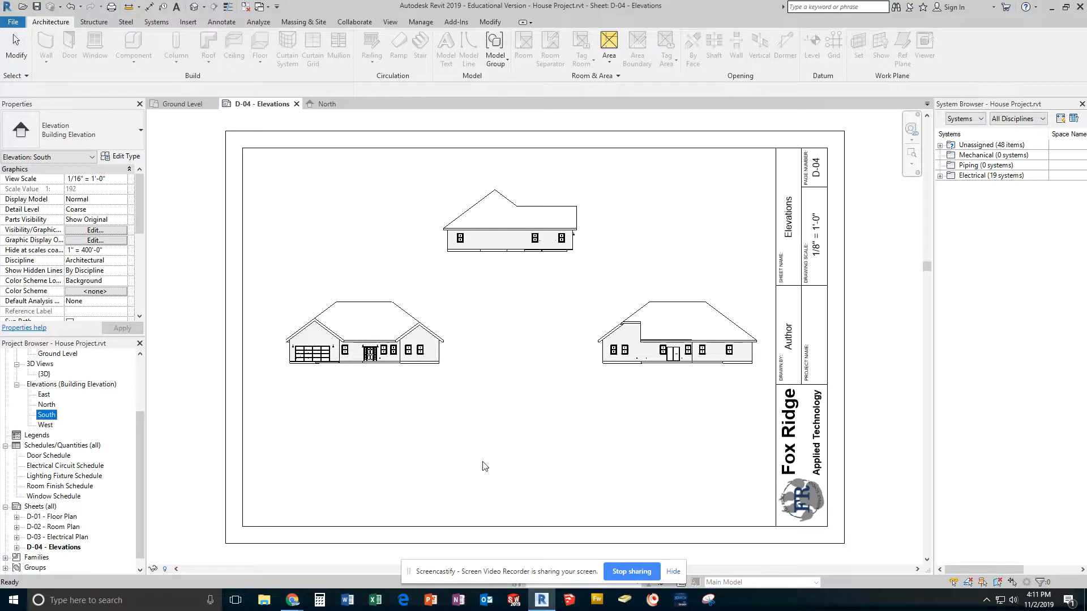
pyautogui.click(525, 467)
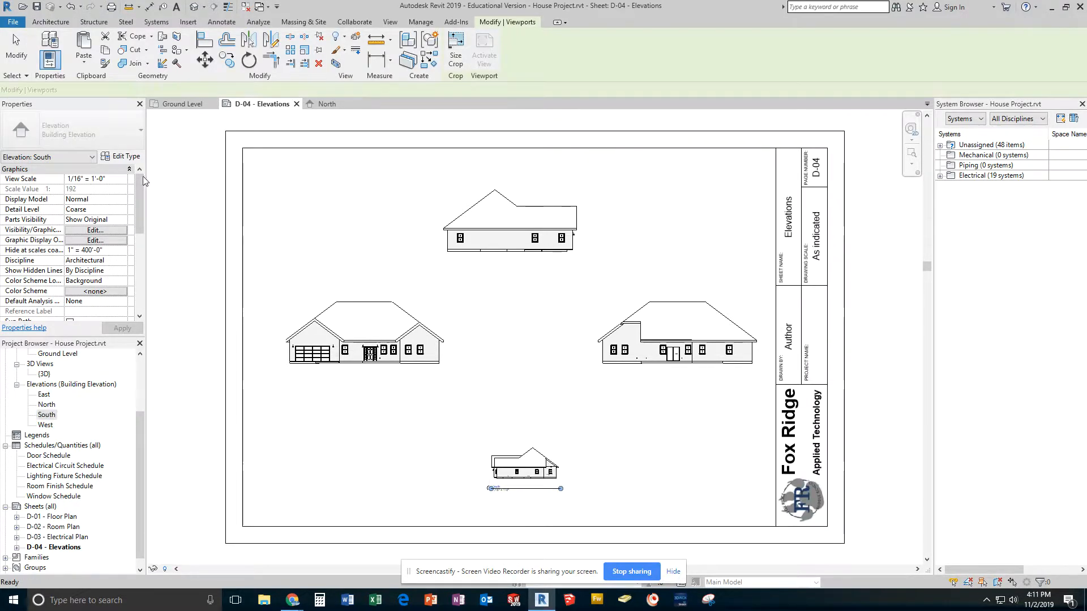
pyautogui.click(141, 132)
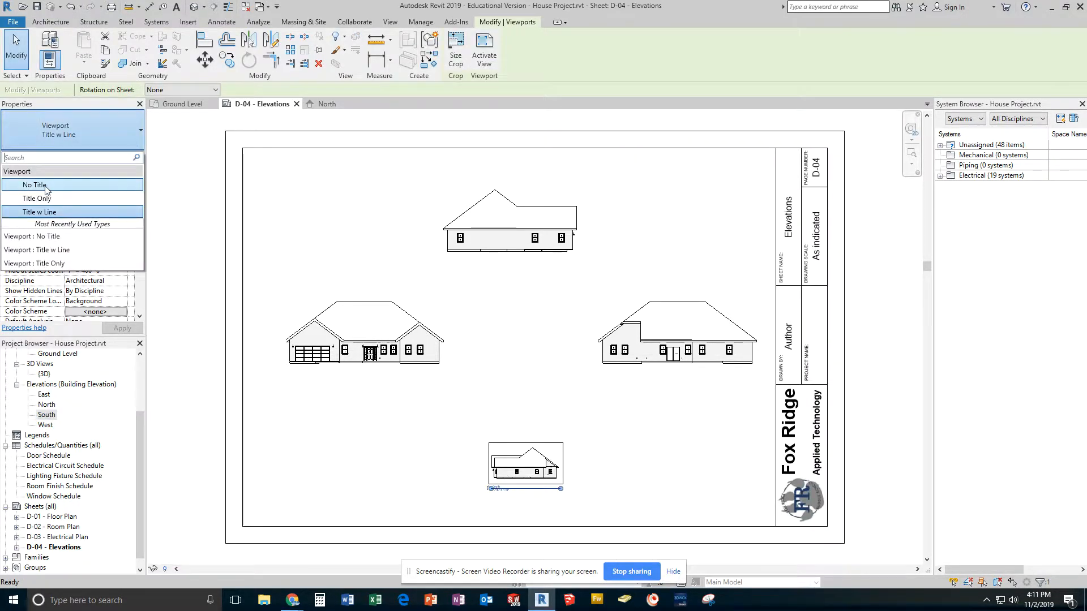
pyautogui.click(46, 185)
# Set the South viewport's view scale to 1/8" = 1'-0" and centre it below the North elevation inside the border
pyautogui.click(121, 179)
pyautogui.click(122, 178)
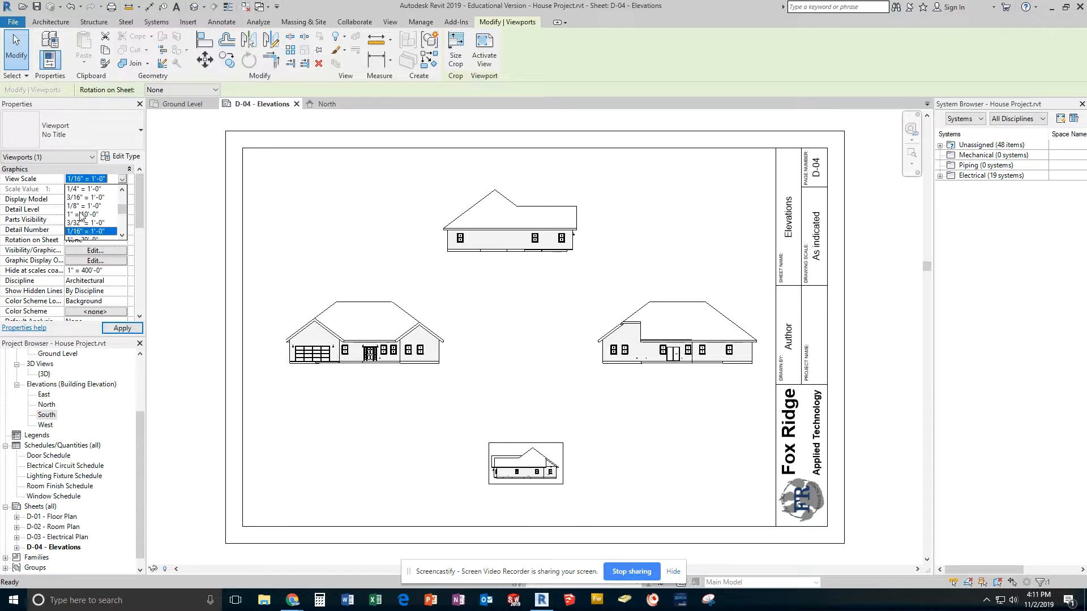
pyautogui.click(87, 207)
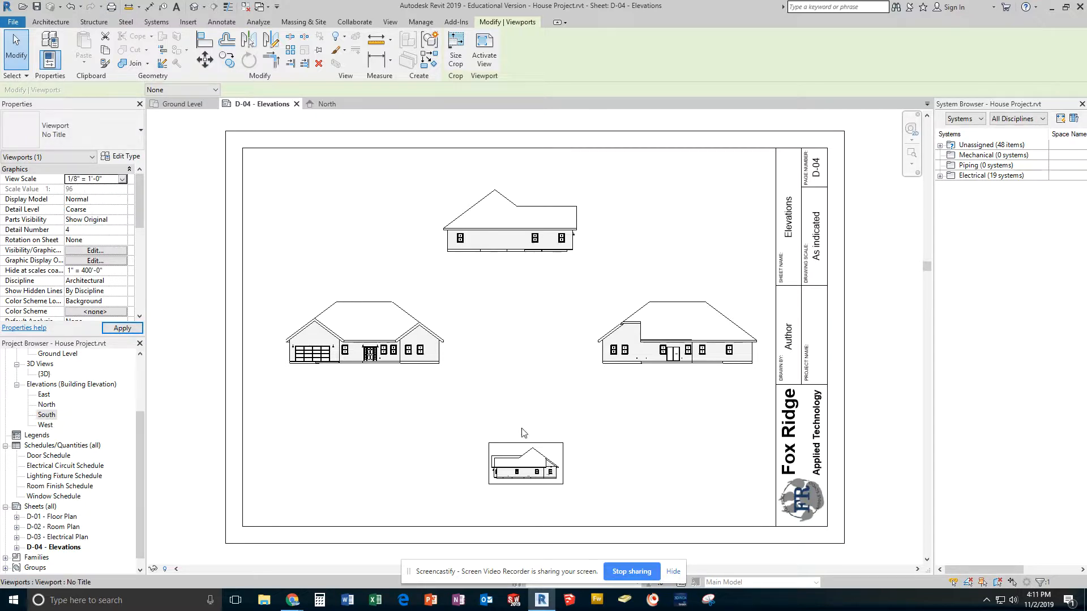
pyautogui.moveTo(527, 401); pyautogui.dragTo(489, 415)
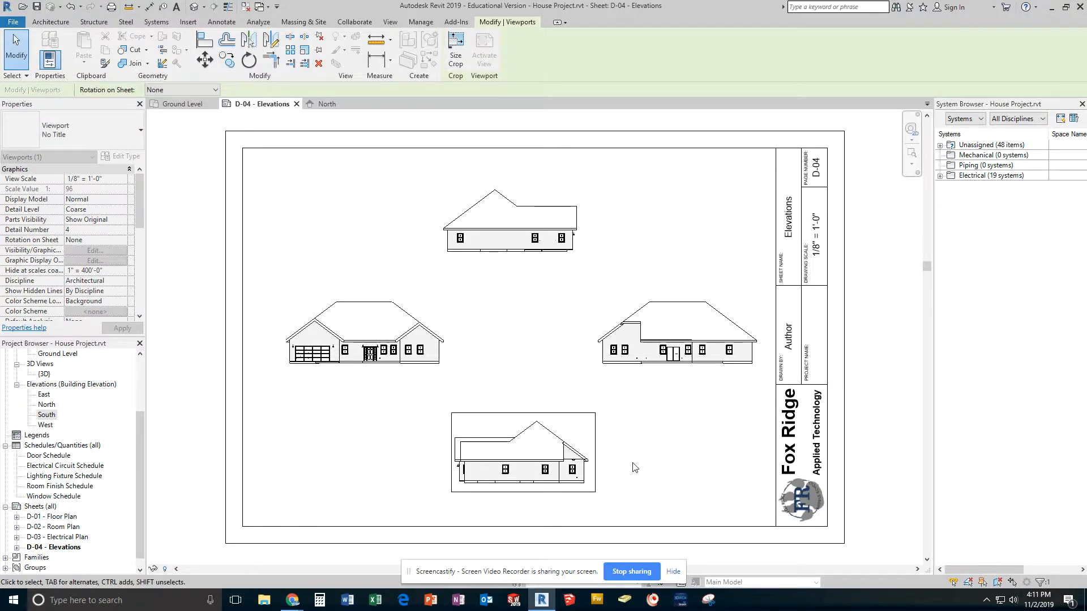
pyautogui.click(634, 534)
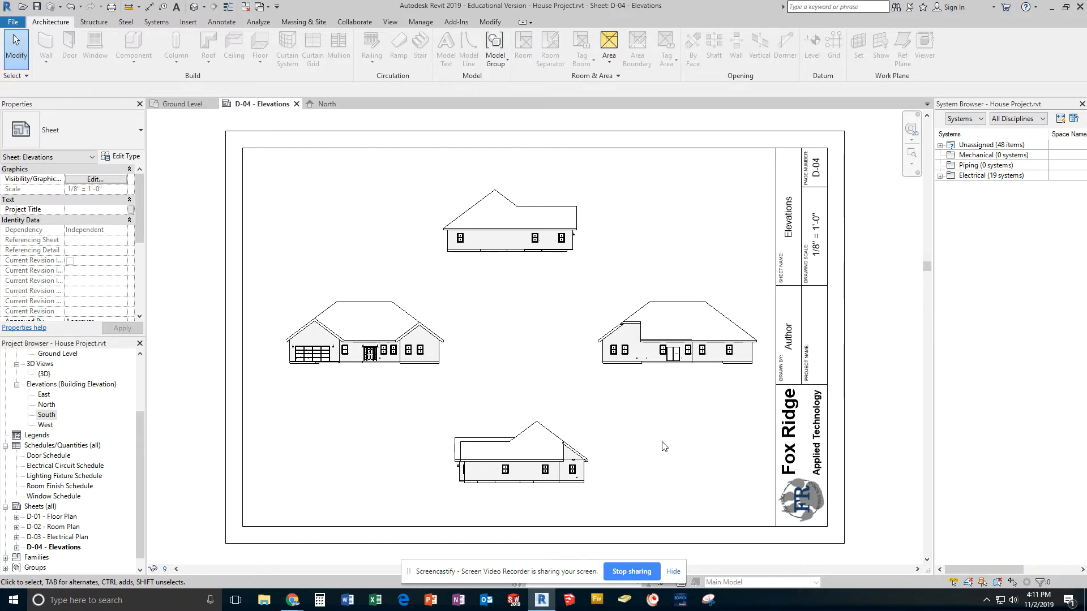
# Open the Drawn By field in the D-04 title block for editing
pyautogui.click(791, 343)
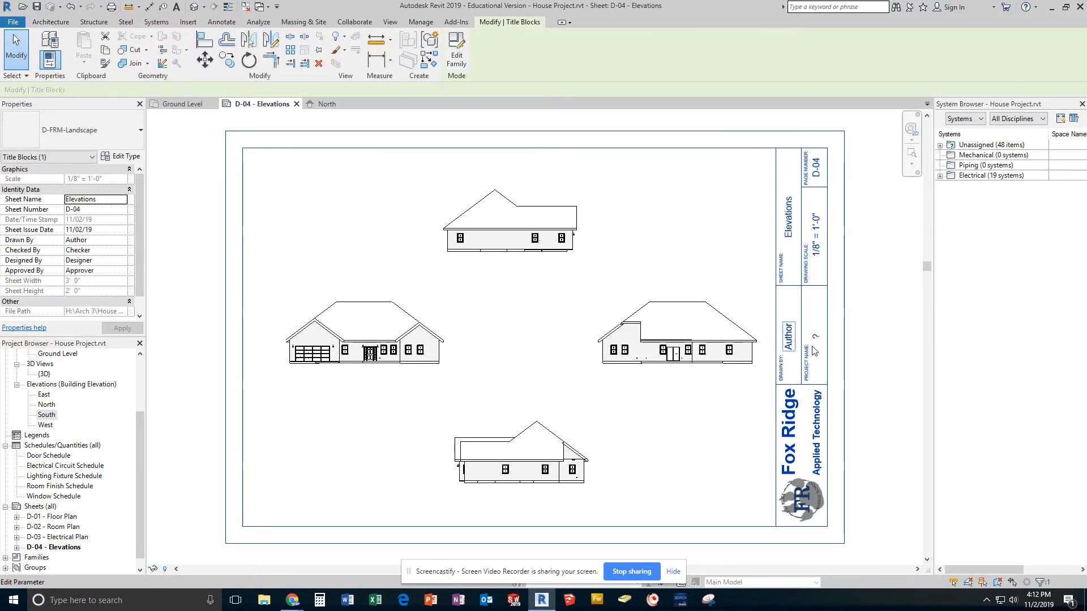
pyautogui.click(821, 341)
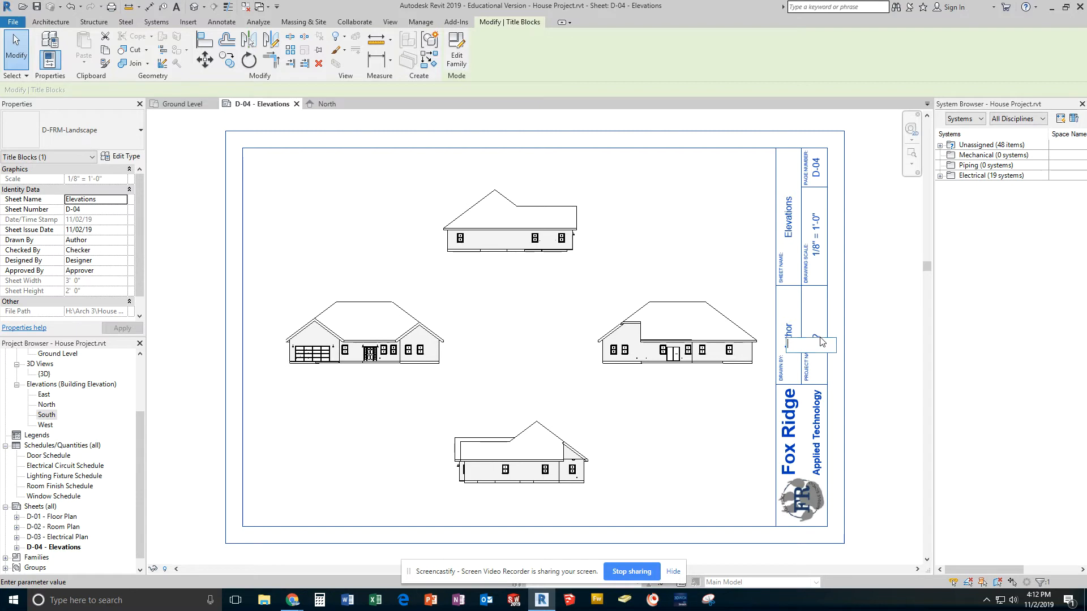